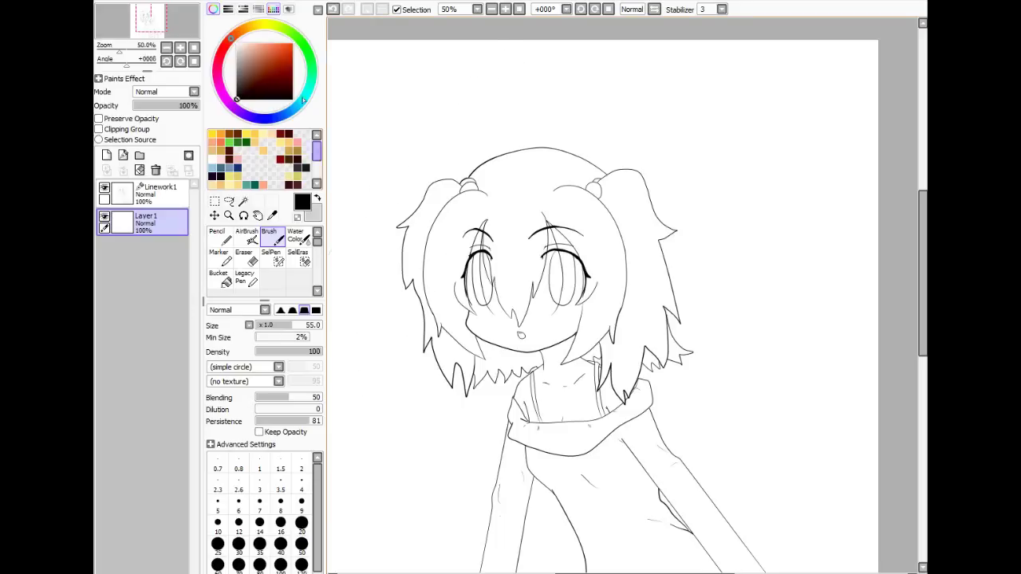
- View the canvas resolution settings and close them without making changes
left_click(191, 2)
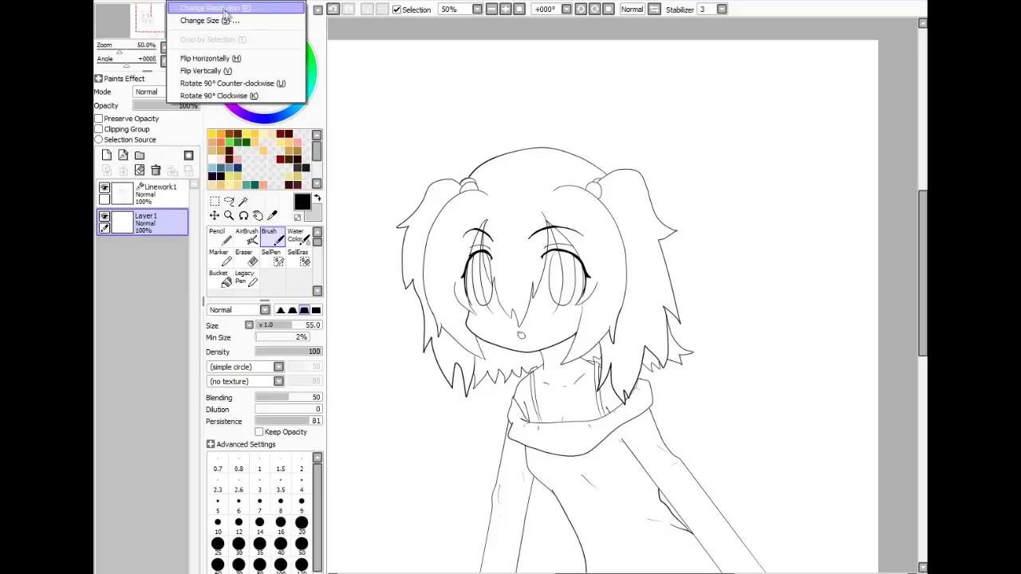
left_click(220, 8)
left_click_drag(270, 0, 578, 159)
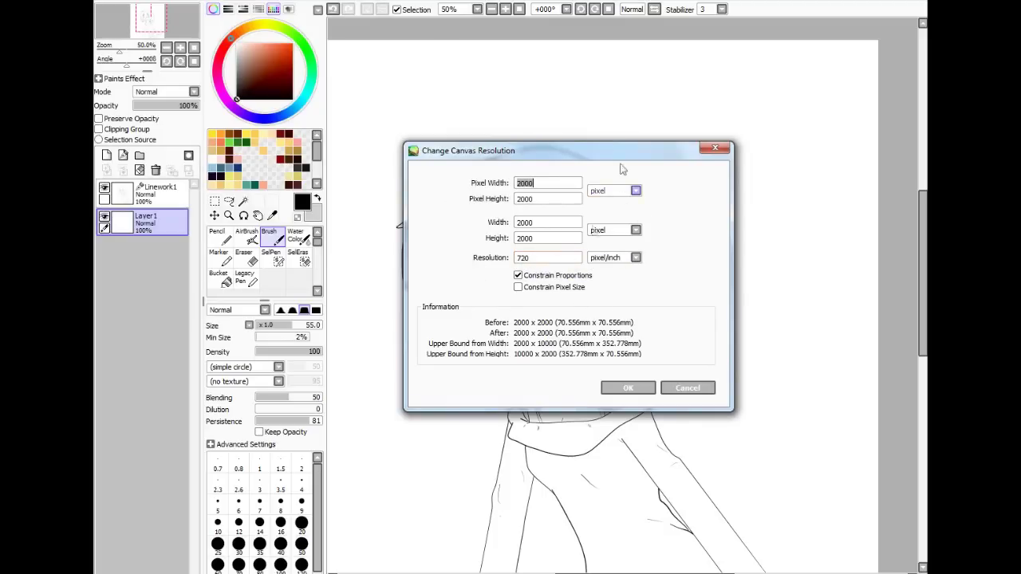
left_click(686, 387)
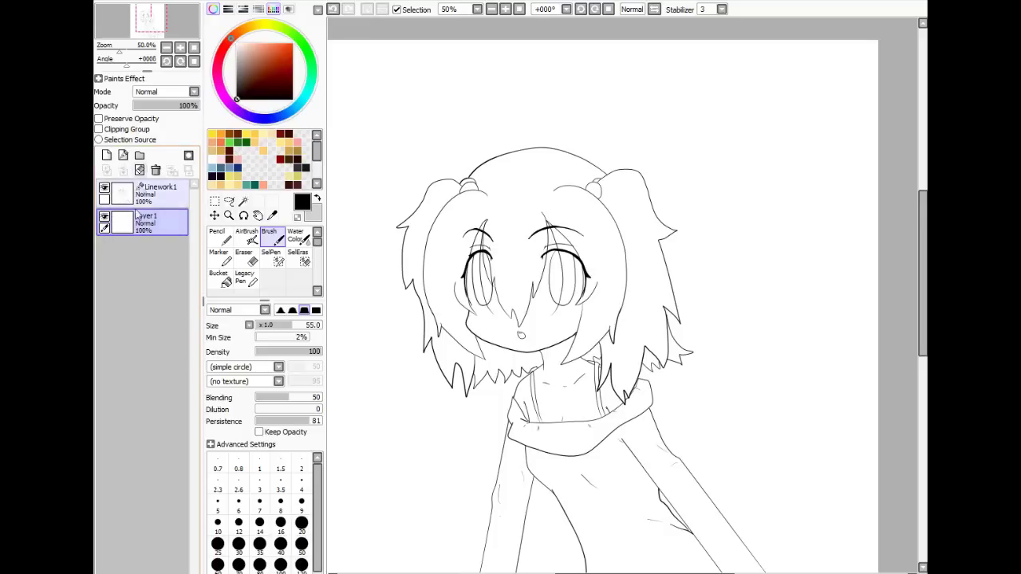
- Fill the whole of Layer1 with bright green using the Bucket
left_click(156, 195)
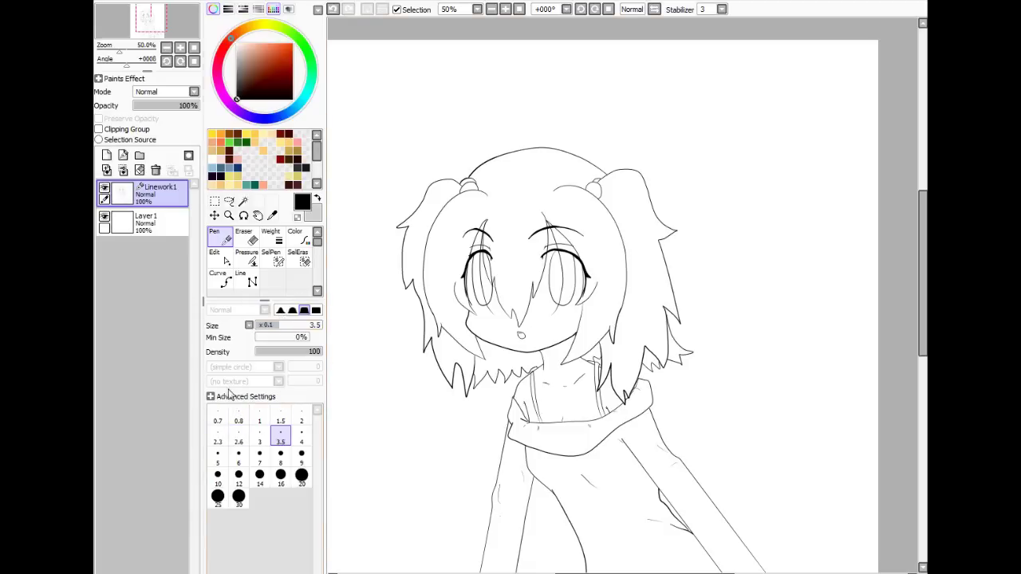
left_click(151, 224)
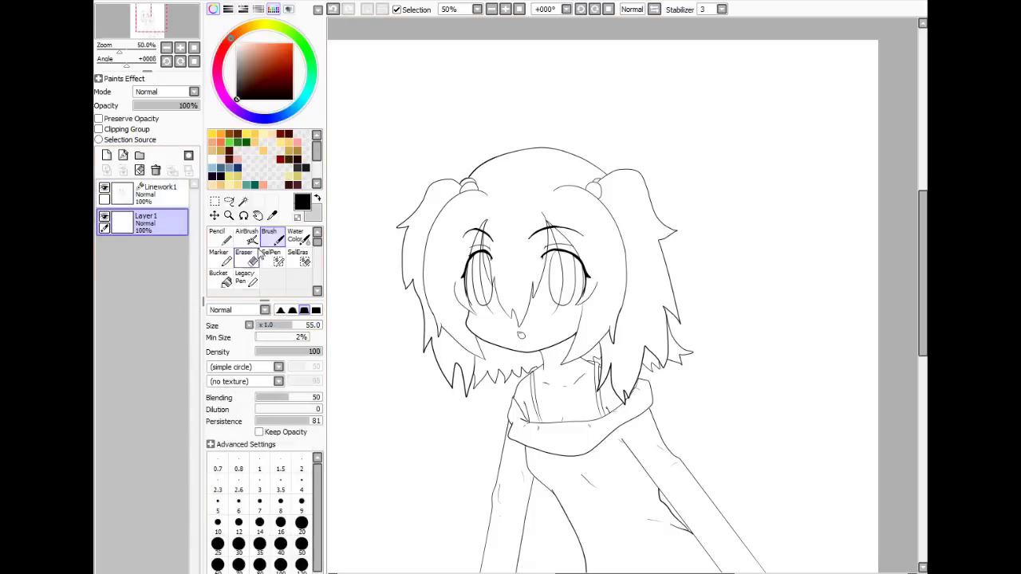
left_click(227, 285)
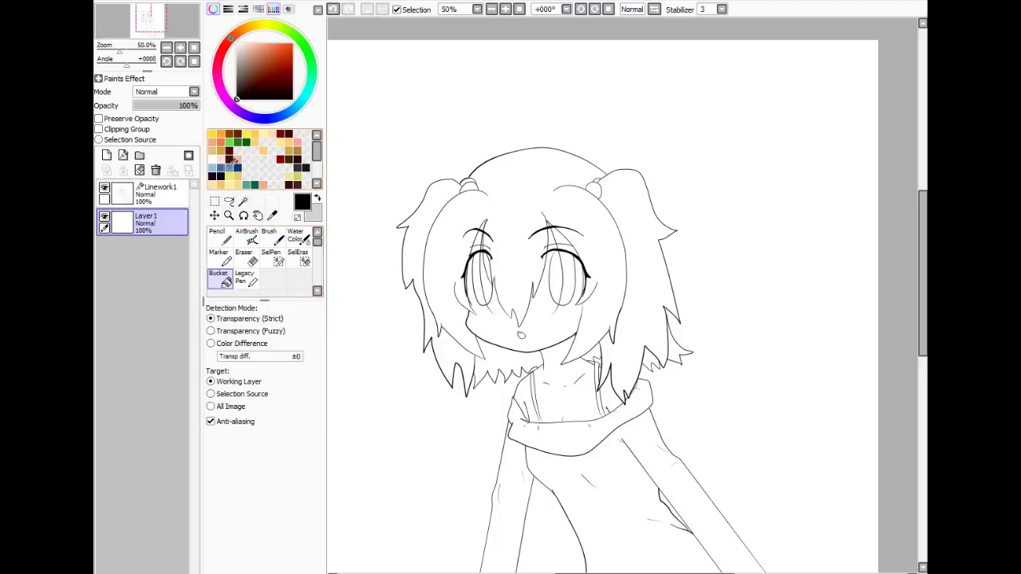
left_click(237, 142)
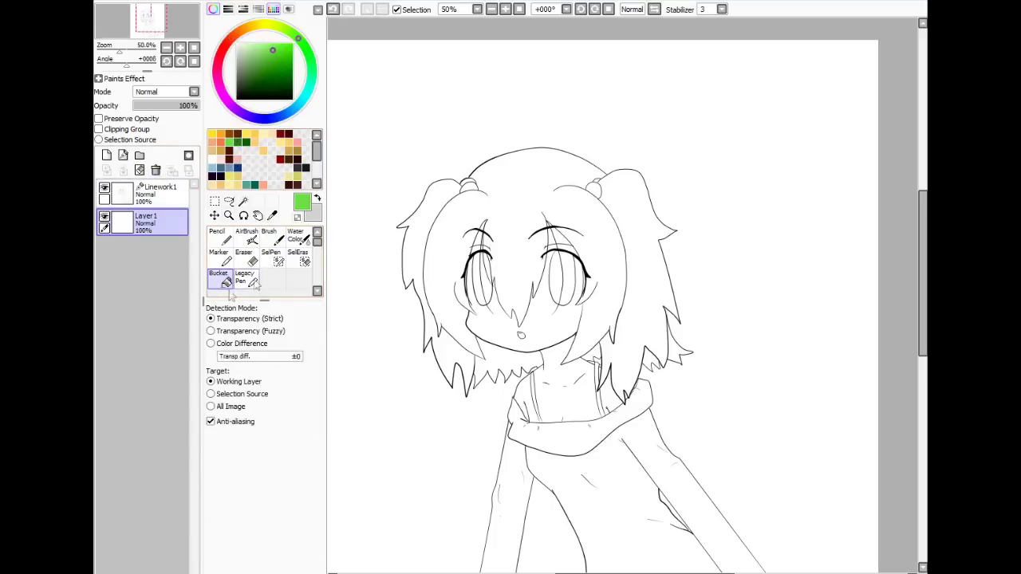
left_click(379, 215)
- Add a new layer and place it between Linework1 and the green Layer1
left_click(160, 197)
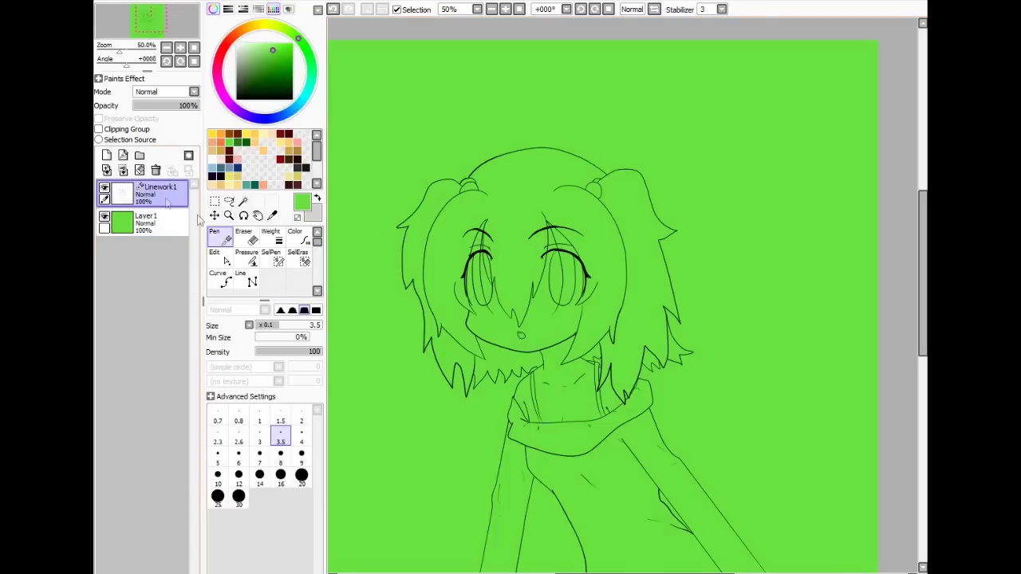
left_click(106, 155)
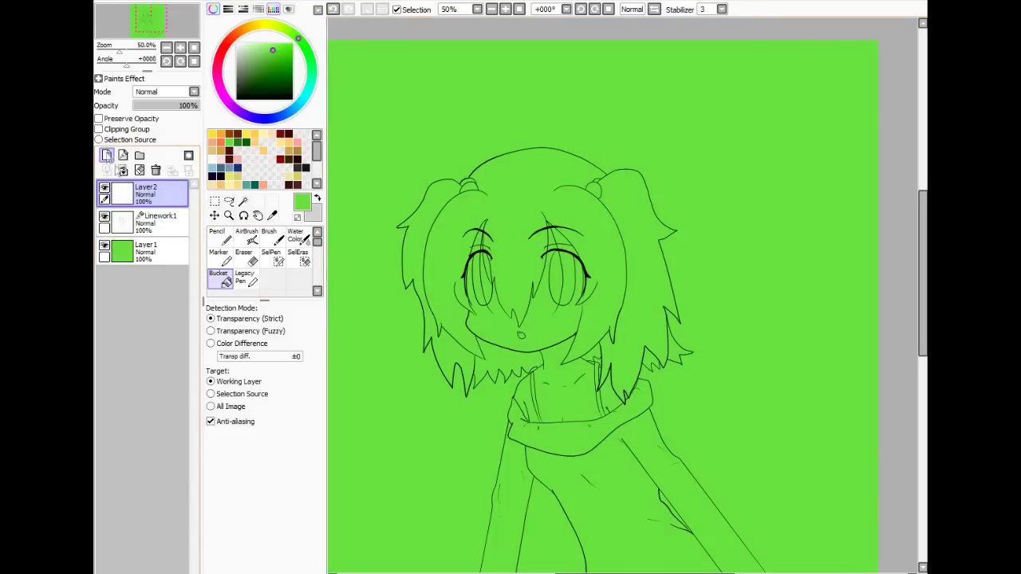
left_click_drag(139, 225, 128, 227)
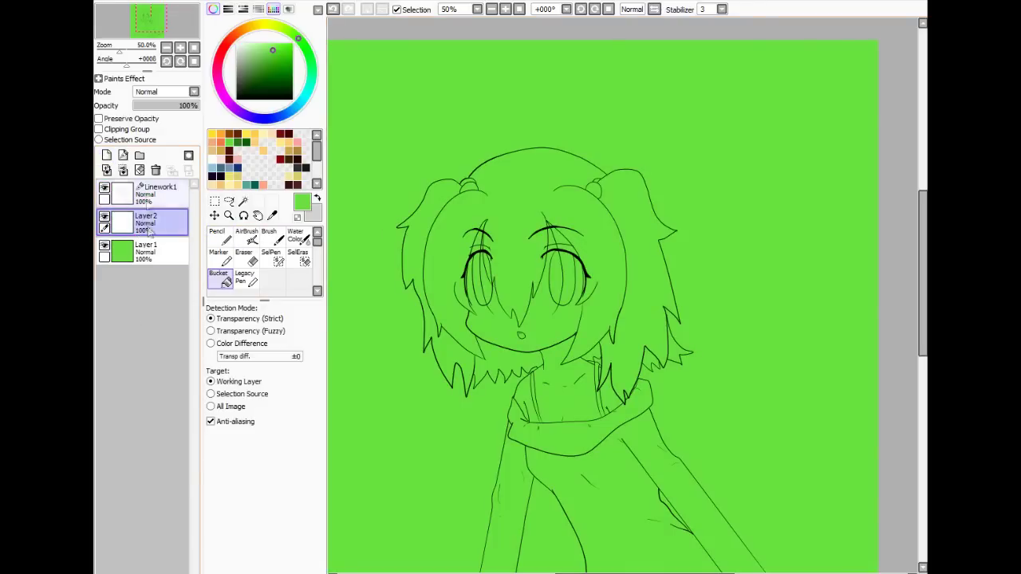
- Select the skin areas showing between the bangs above both eyes with the Magic Wand on Linework1
left_click(155, 196)
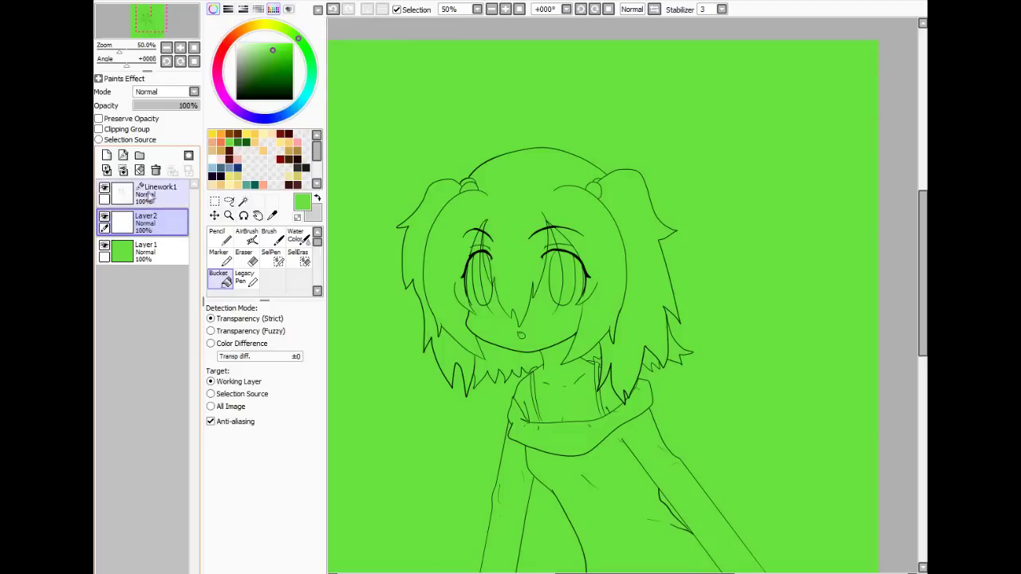
left_click(243, 202)
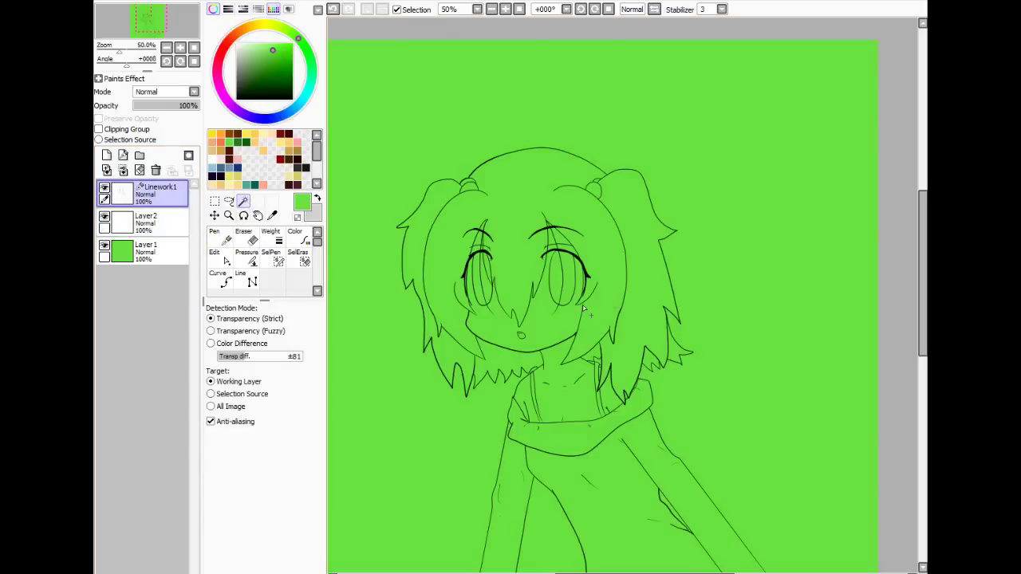
scroll(583, 310, "up", 3)
left_click_drag(452, 285, 650, 322)
left_click_drag(458, 182, 482, 112)
mouse_move(682, 124)
left_mouse_down()
mouse_move(710, 144)
mouse_move(716, 183)
left_mouse_up()
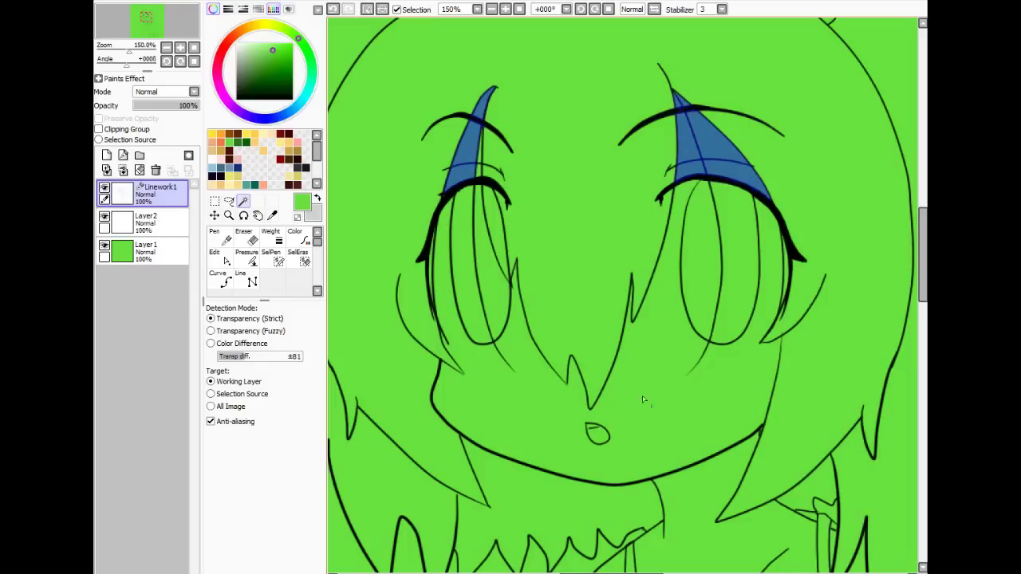
- Adjust the Magic Wand's transparency difference and add the face to the selection
left_click_drag(657, 359, 511, 410)
key("ctrl+z")
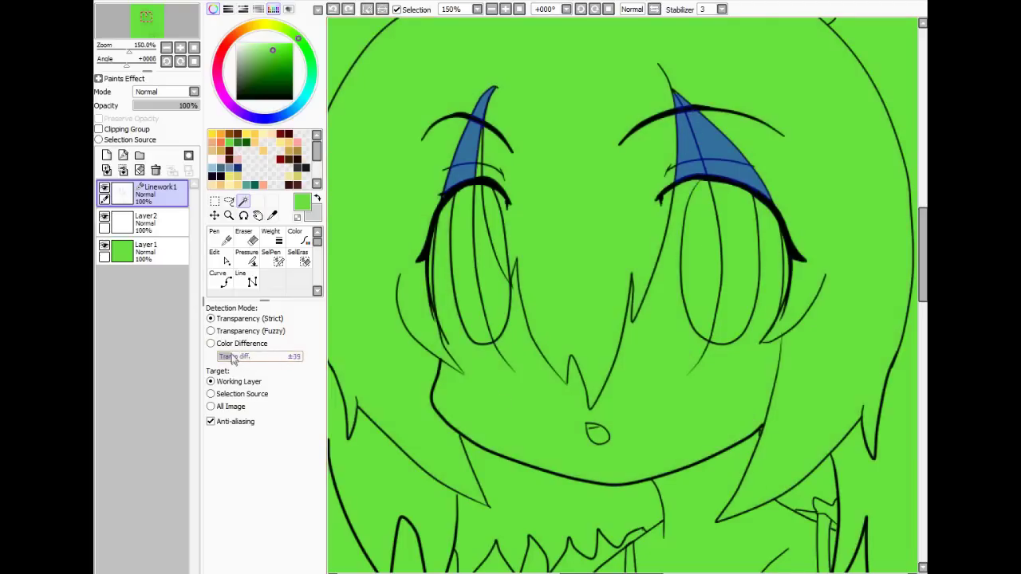
left_click(520, 372)
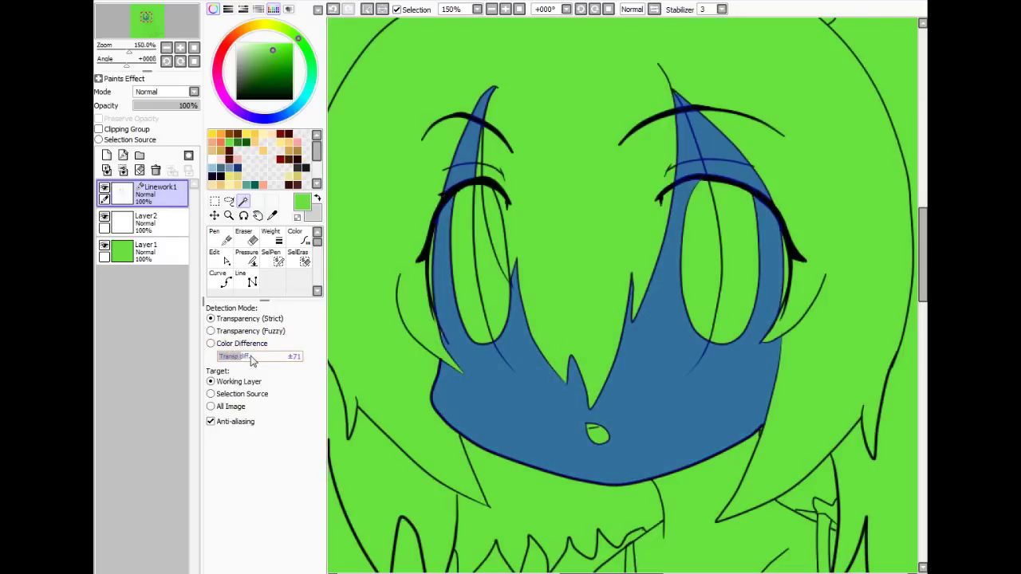
- Add the neck, chest and both shoulders to the selection, excluding the straps, with the transparency difference at 49
scroll(520, 459, "down", 5)
left_click(730, 401)
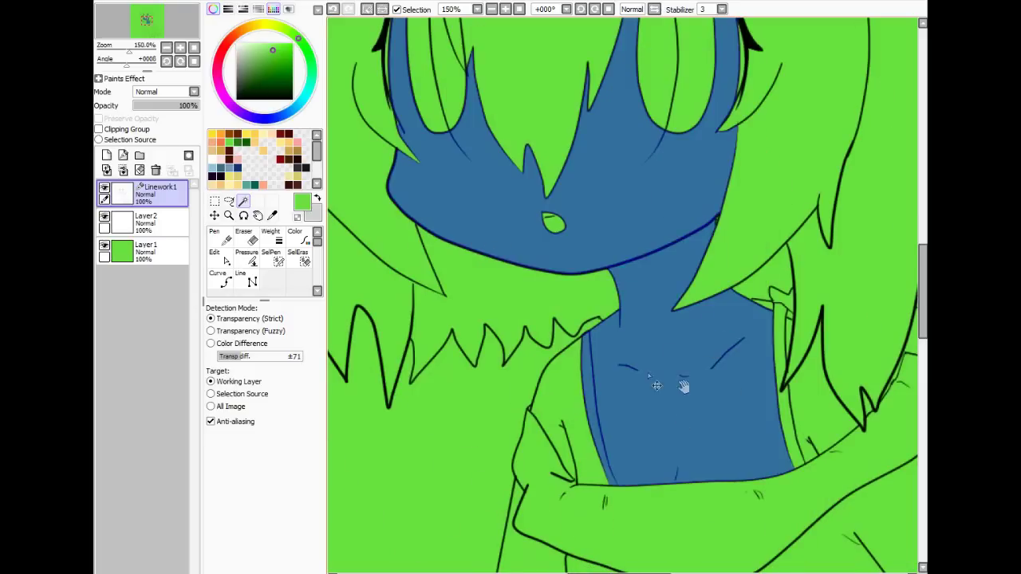
key("ctrl+z")
left_click(609, 389)
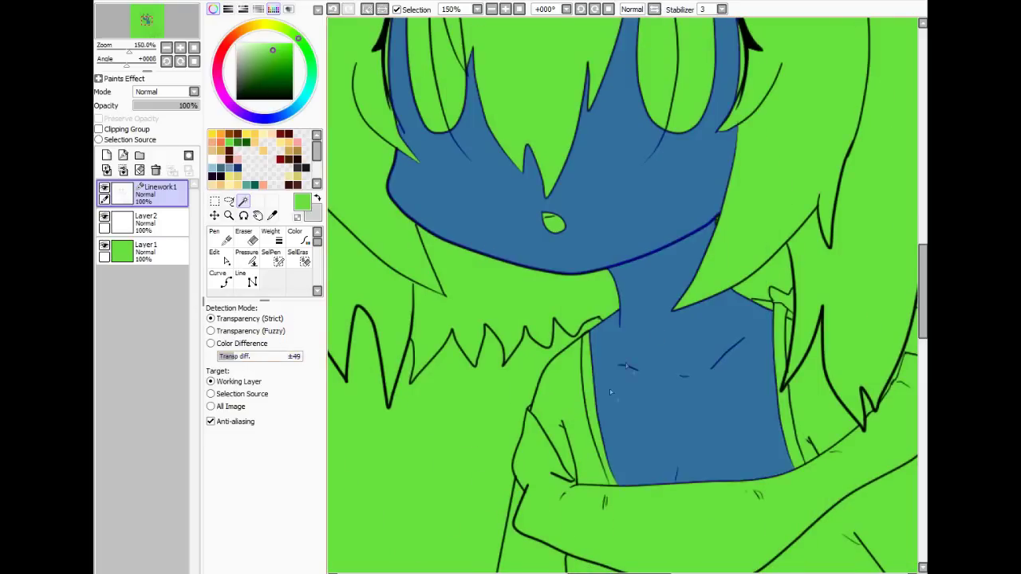
left_click(573, 418, "shift")
left_click(818, 398, "shift")
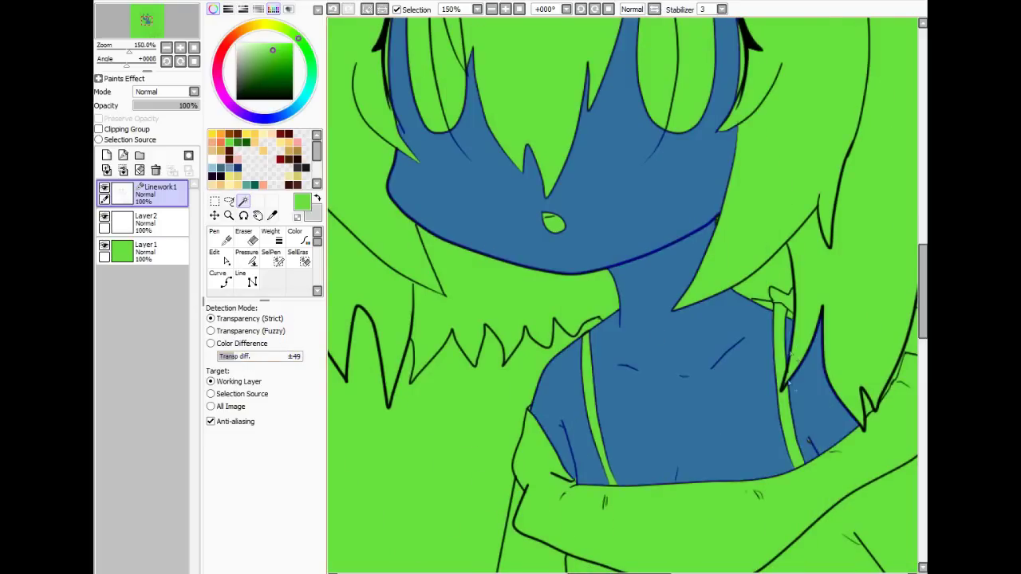
- Add the small skin gaps beside the hair tips at the shoulder, touching up the thin sliver with SelPen
left_click_drag(815, 397, 665, 367)
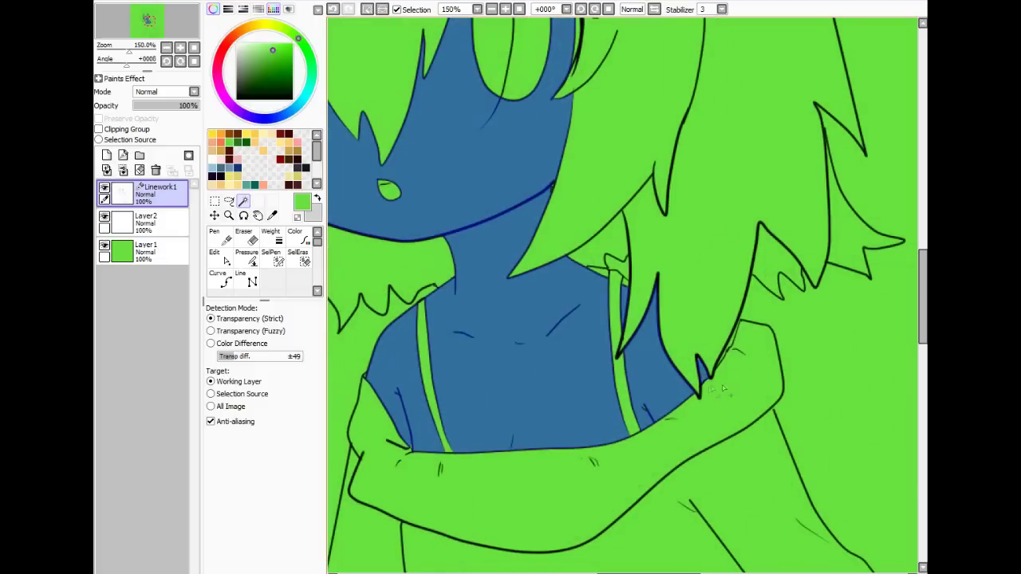
left_click_drag(704, 374, 788, 332)
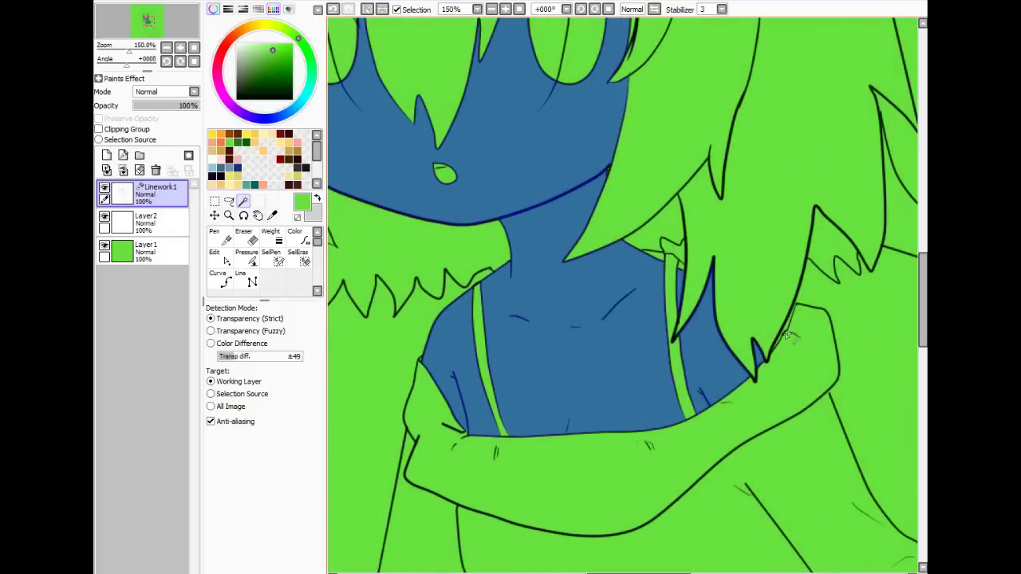
left_click_drag(708, 431, 729, 308)
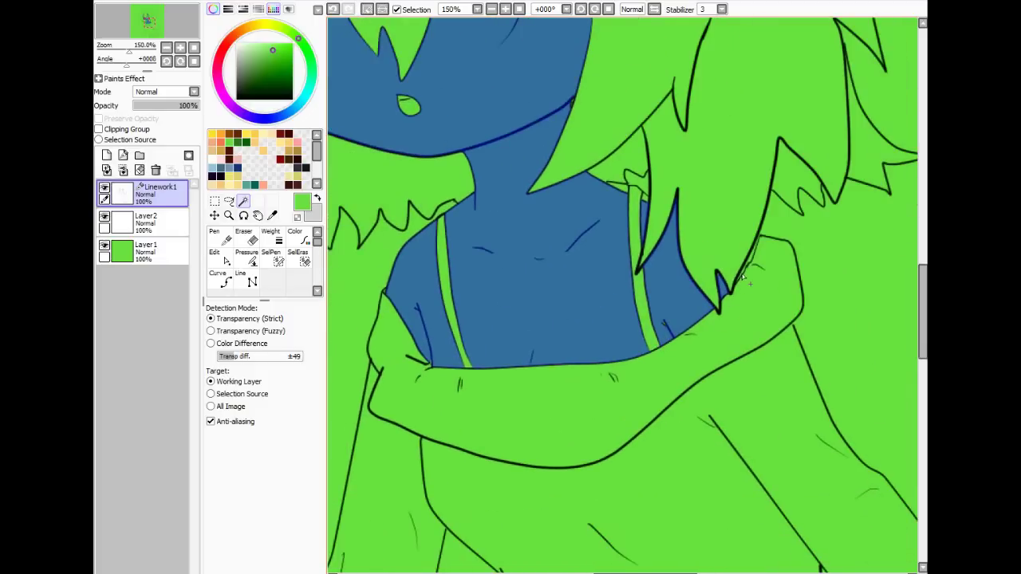
left_click(272, 258)
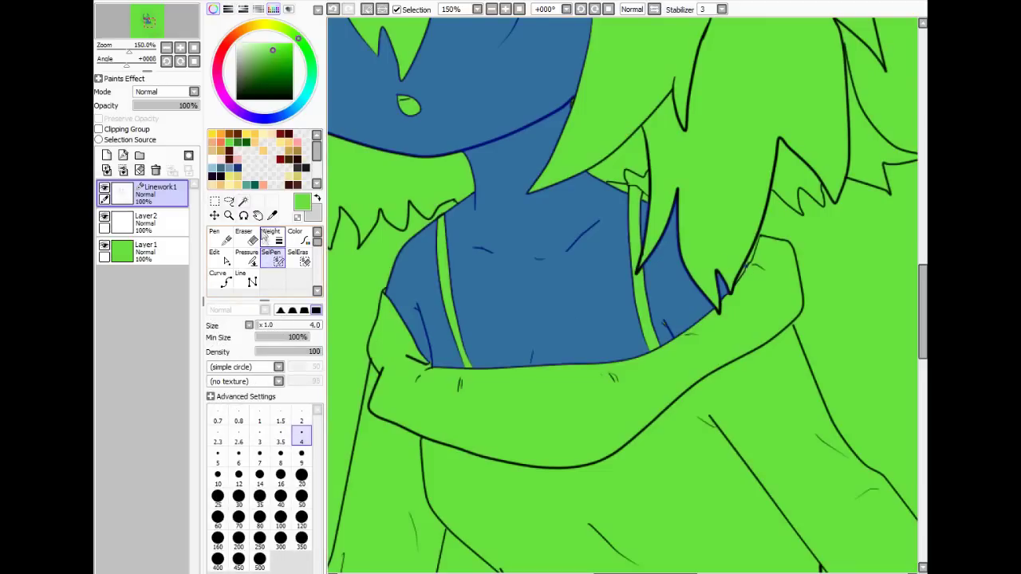
left_click(245, 201)
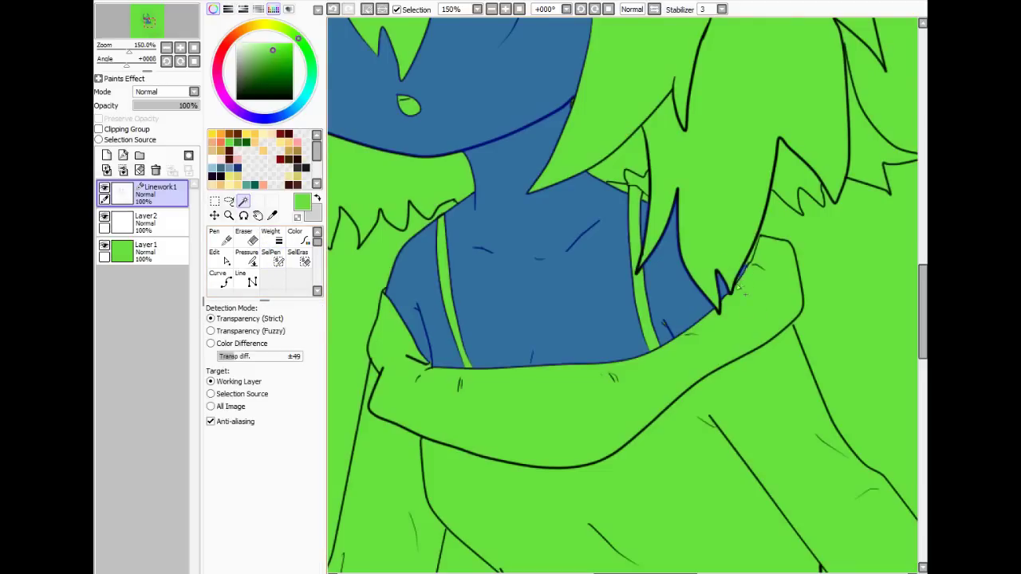
- Add the thumb and fingers showing beneath the long sleeve to the Magic Wand selection
left_click_drag(762, 471, 618, 179)
left_click_drag(806, 455, 469, 132)
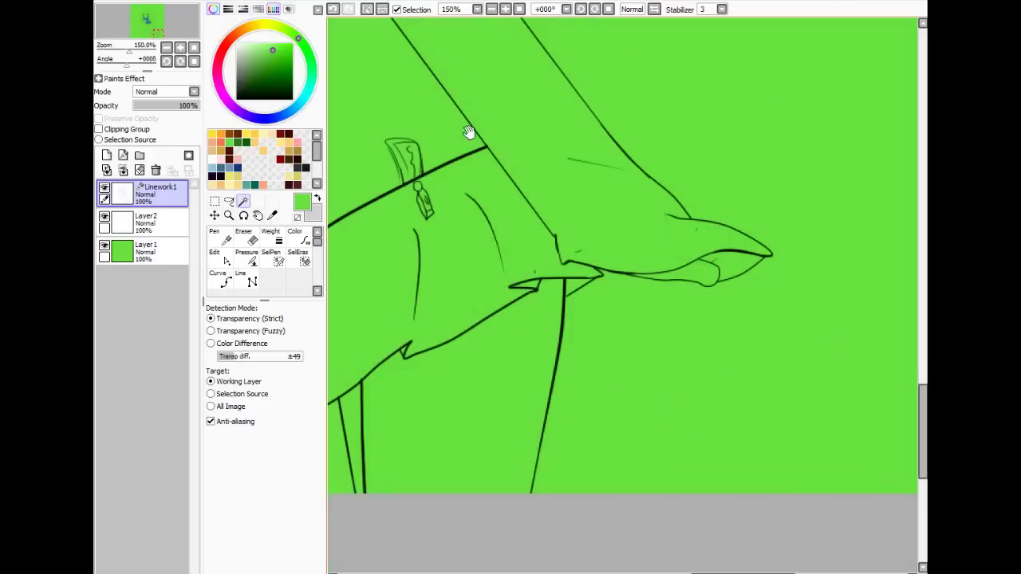
left_click(707, 278)
left_click(738, 263)
- Raise the transparency difference to 89 and add both legs below the garment's hem to the selection
left_click_drag(505, 428, 543, 363)
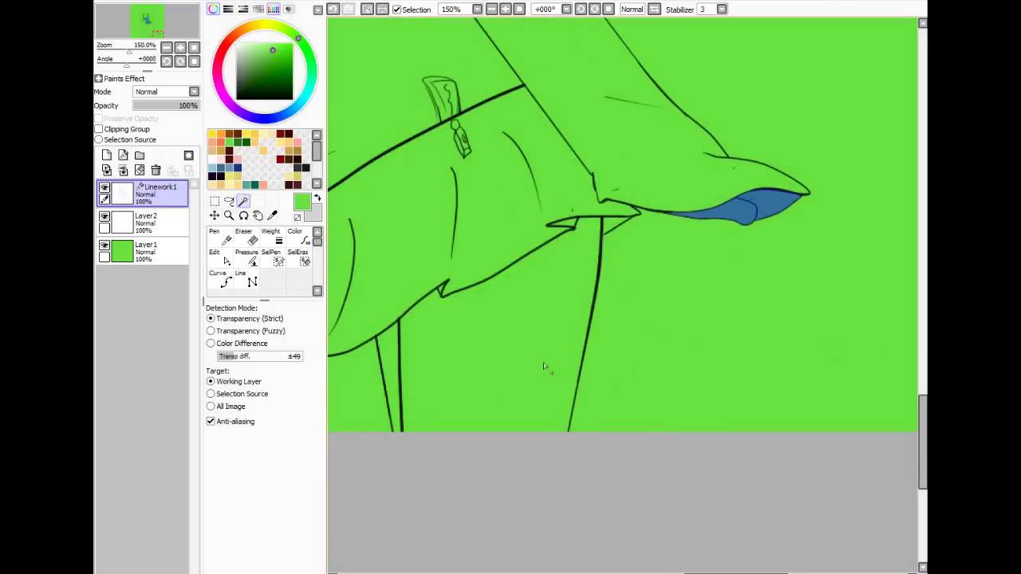
left_click(248, 356)
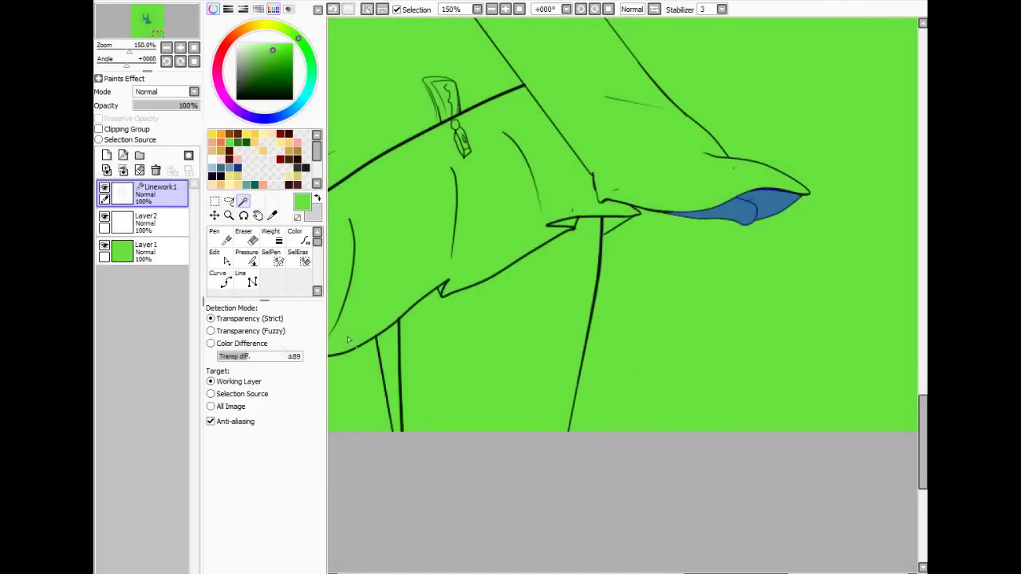
left_click(478, 371)
left_click_drag(478, 371, 643, 282)
left_click(527, 299)
- Add the exposed skin areas of the opposite hand to the selection
left_click_drag(431, 224, 693, 325)
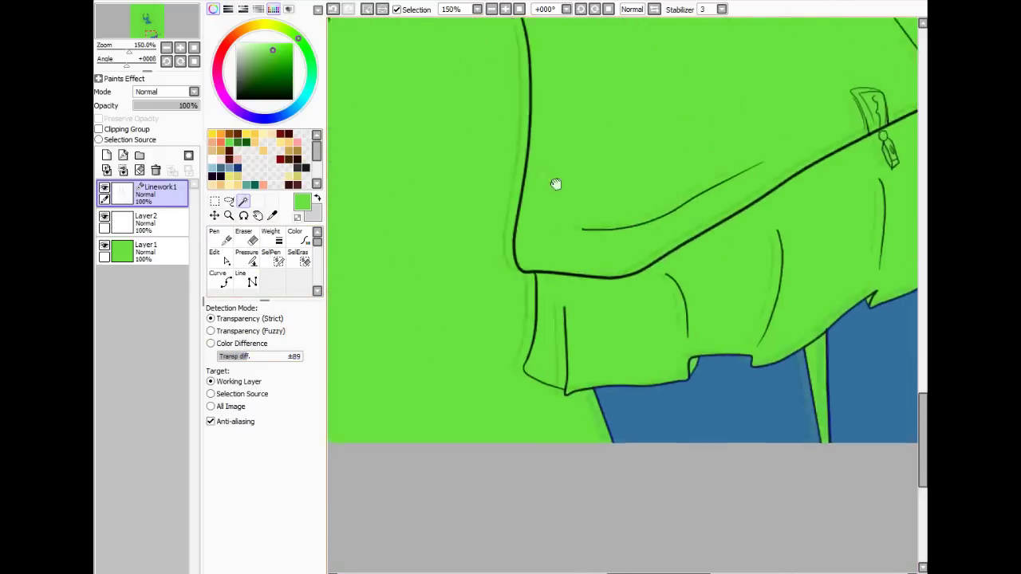
left_click_drag(547, 176, 652, 476)
left_click_drag(622, 232, 813, 75)
left_click_drag(585, 230, 624, 50)
left_click(472, 314)
left_click(533, 300)
- Touch up missed selection spots around the collar crease and hair tips at the shoulder with SelPen at size 4
left_click_drag(540, 188, 395, 504)
left_click_drag(585, 164, 550, 501)
left_click_drag(586, 228, 499, 206)
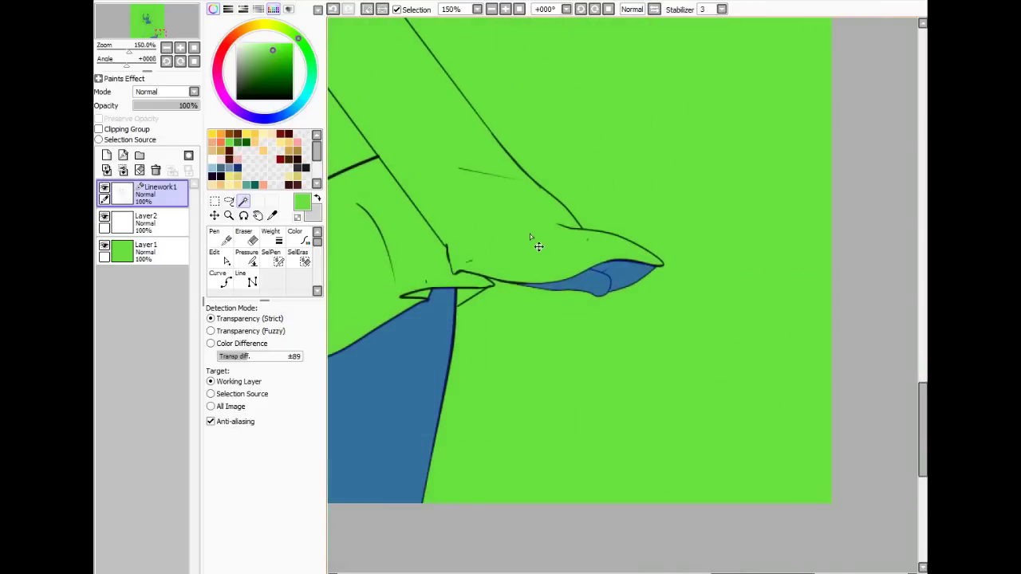
scroll(529, 233, "up", 4)
left_click_drag(543, 220, 528, 210)
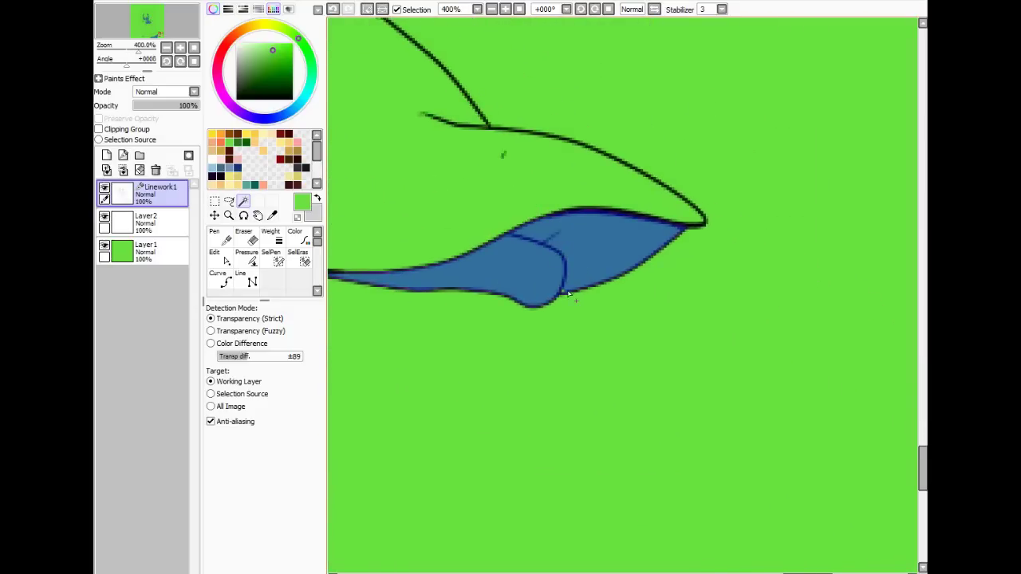
left_click_drag(433, 130, 830, 454)
left_click_drag(470, 127, 833, 450)
left_click_drag(459, 123, 833, 455)
left_click_drag(486, 140, 581, 356)
left_click(271, 257)
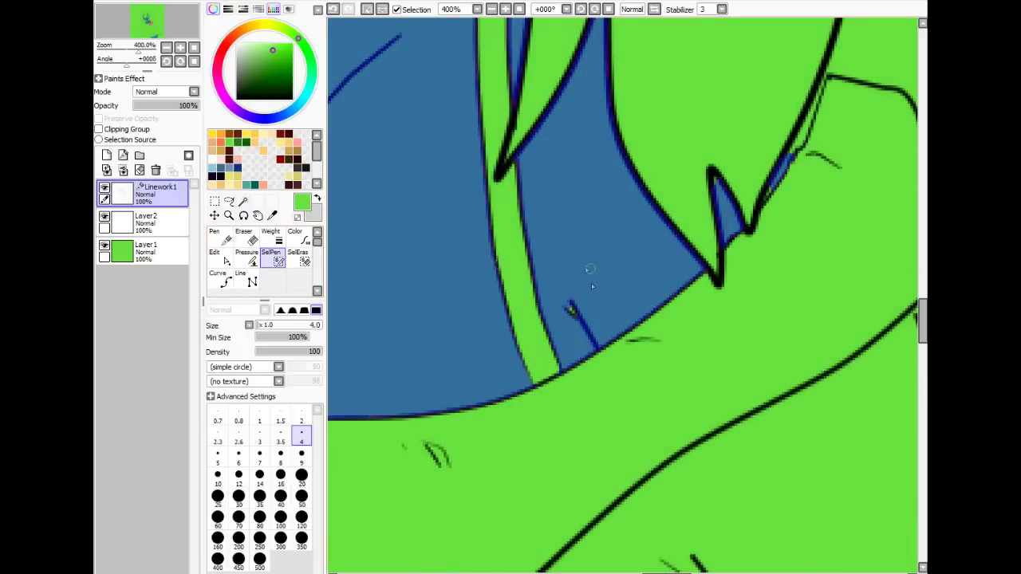
left_click_drag(611, 234, 539, 361)
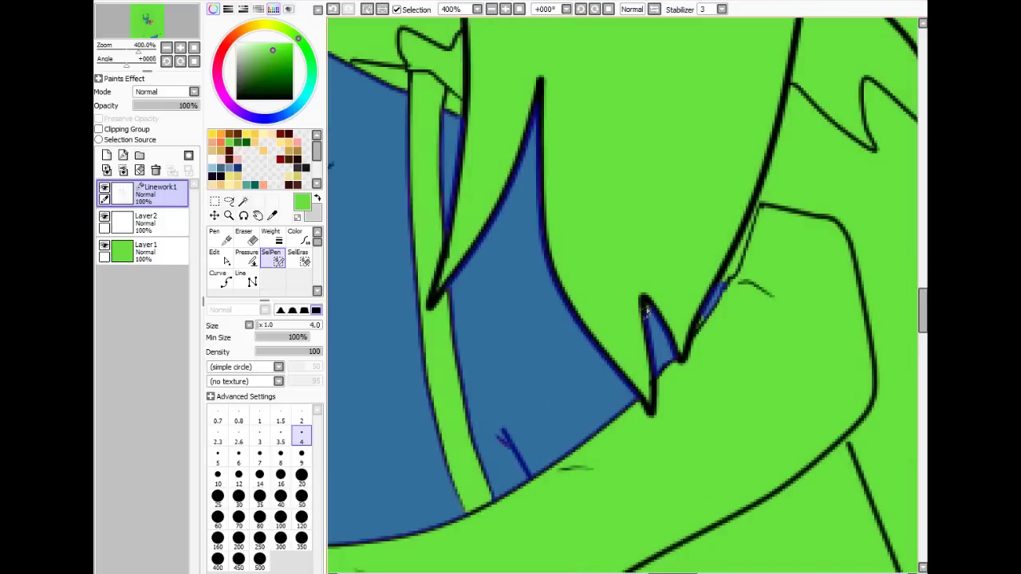
- Touch up the selection's missed edges at the other collar corner, the cheek and around the adjacent eye with SelPen
left_click_drag(704, 310, 547, 273)
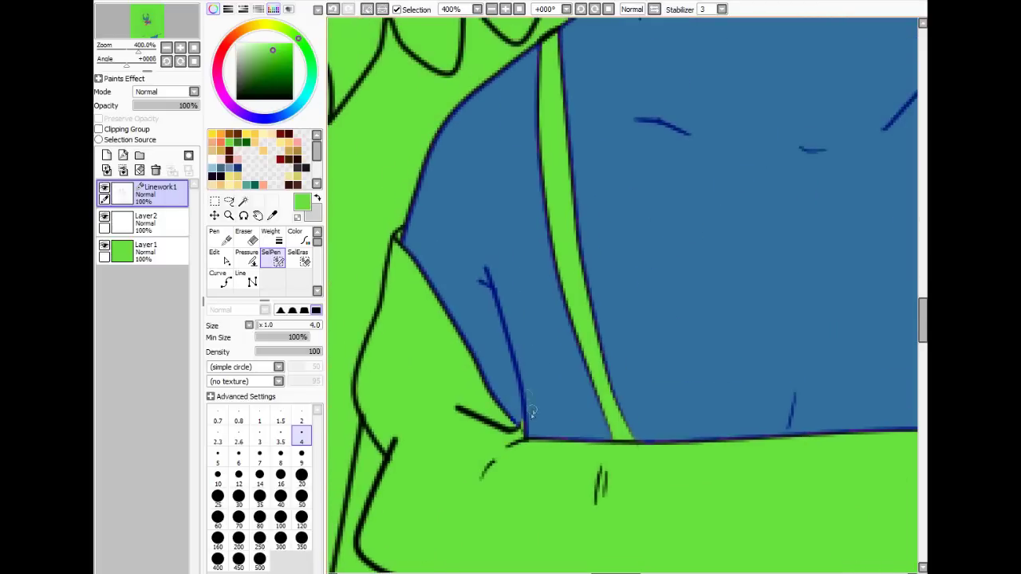
left_click_drag(502, 228, 510, 490)
left_click_drag(538, 250, 444, 393)
left_click_drag(667, 199, 593, 383)
left_click_drag(619, 261, 690, 403)
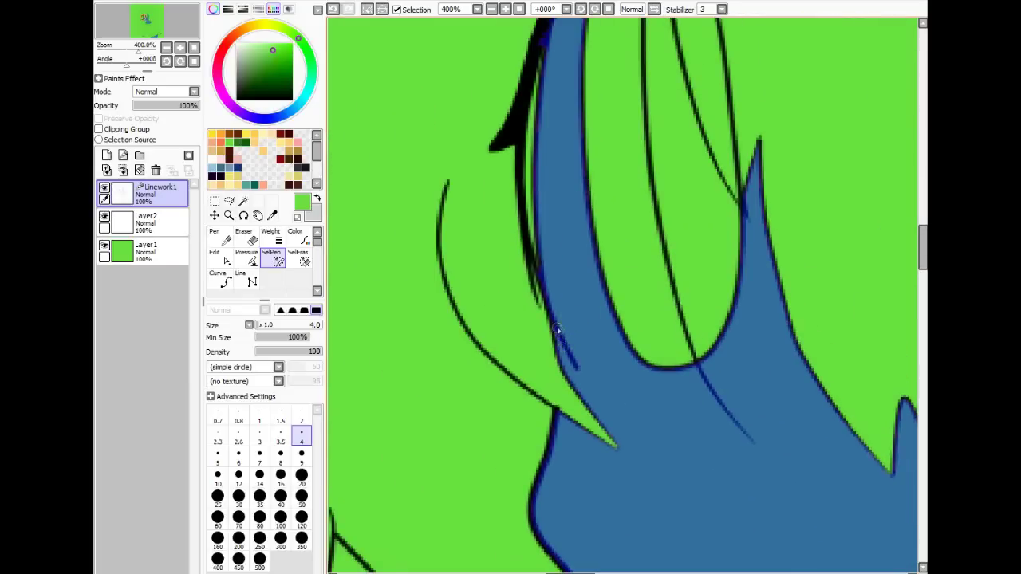
left_click_drag(564, 268, 575, 440)
left_click_drag(582, 180, 580, 264)
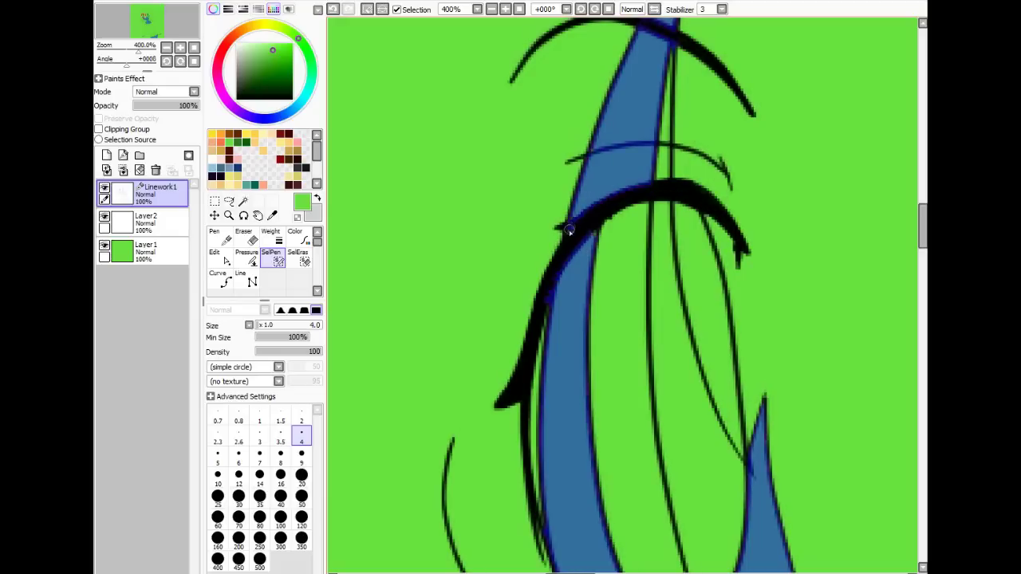
- On Layer2, fill the selected face, neck and chest with a pale peach swatch using the Bucket
left_click(159, 222)
left_click(218, 278)
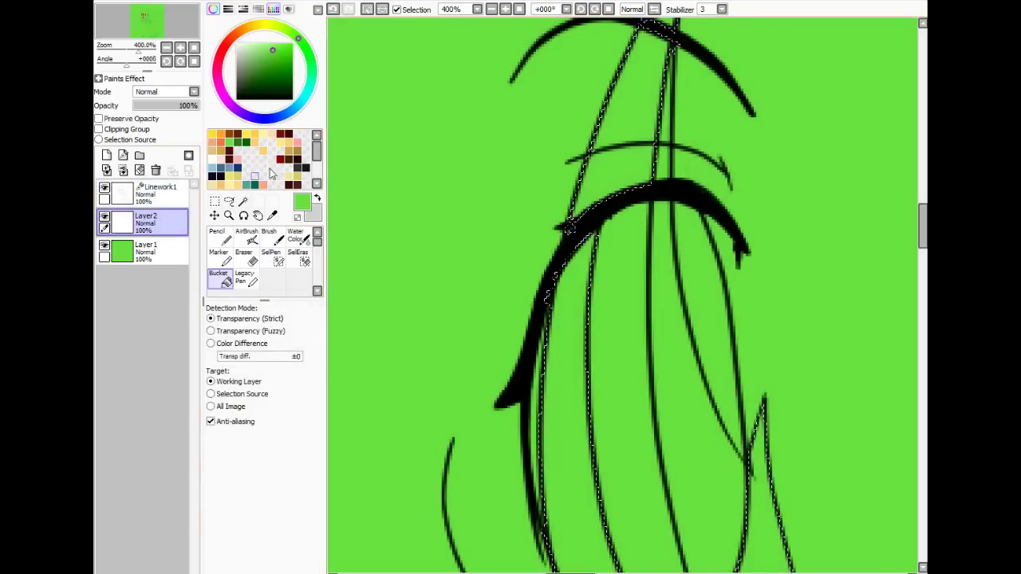
scroll(317, 159, "down", 2)
scroll(318, 159, "down", 3)
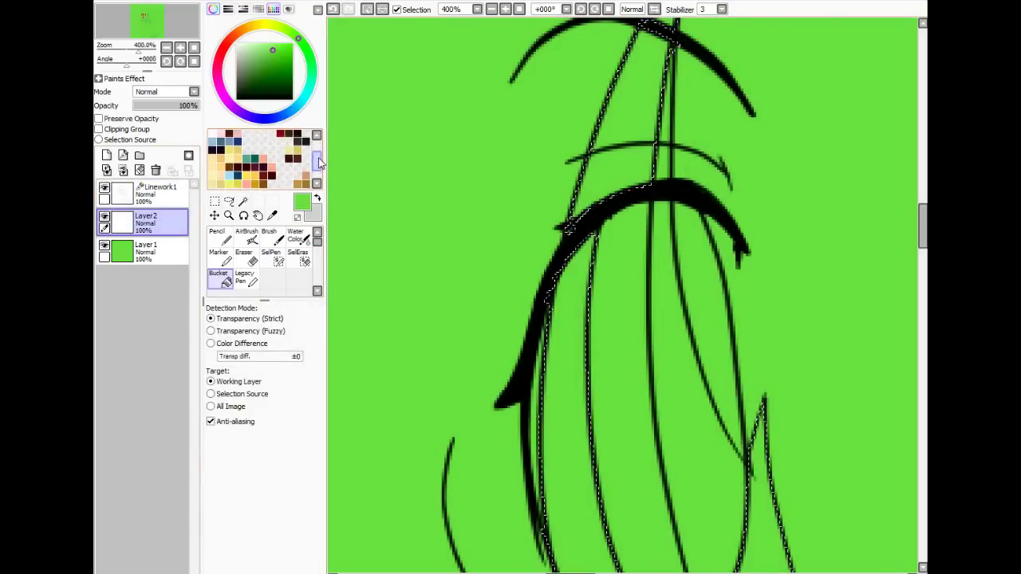
left_click(220, 152)
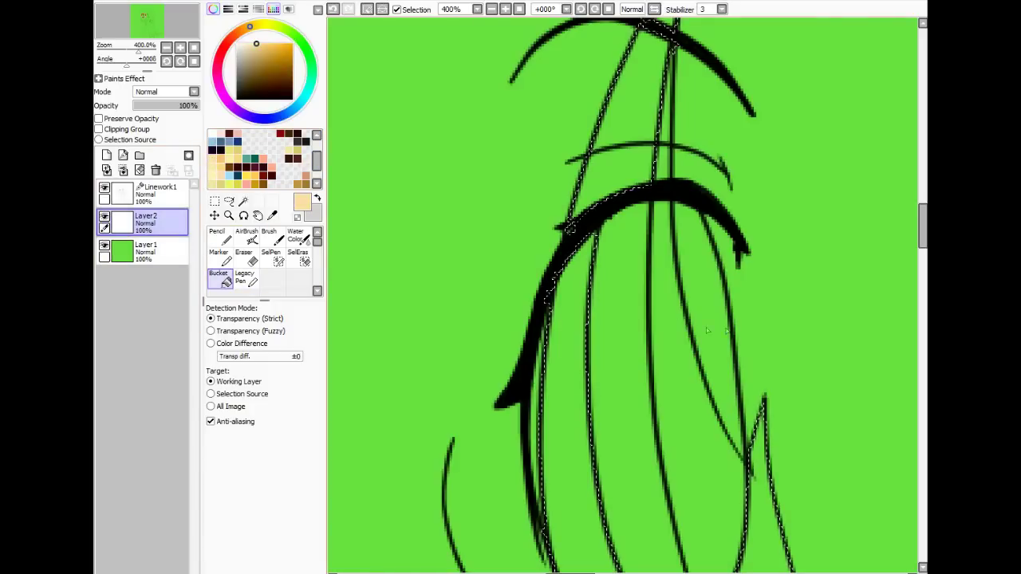
scroll(677, 326, "down", 2)
scroll(677, 326, "down", 2)
scroll(677, 326, "up", 1)
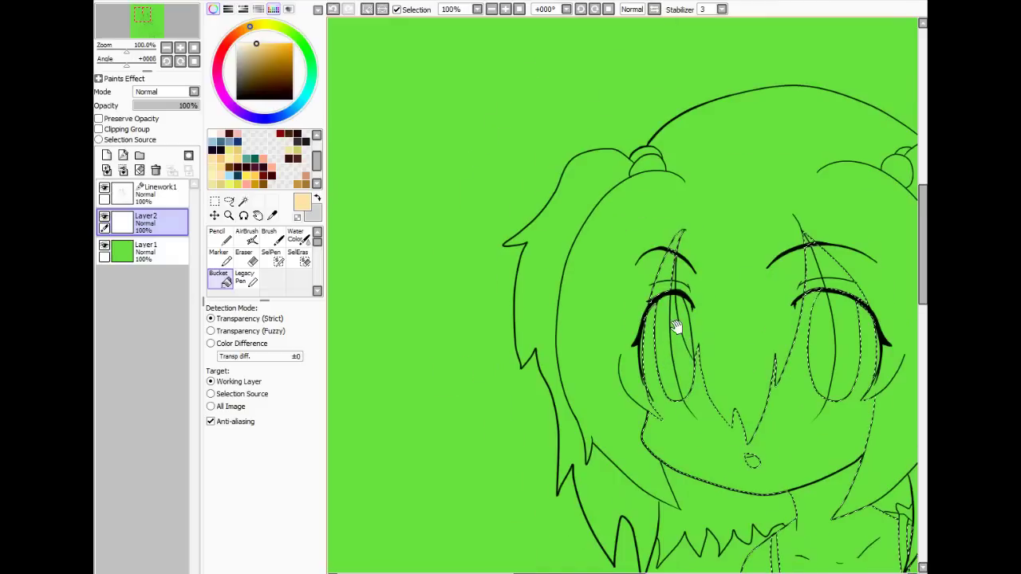
scroll(638, 279, "down", 2)
left_click(602, 322)
left_click(556, 148)
left_click(562, 120)
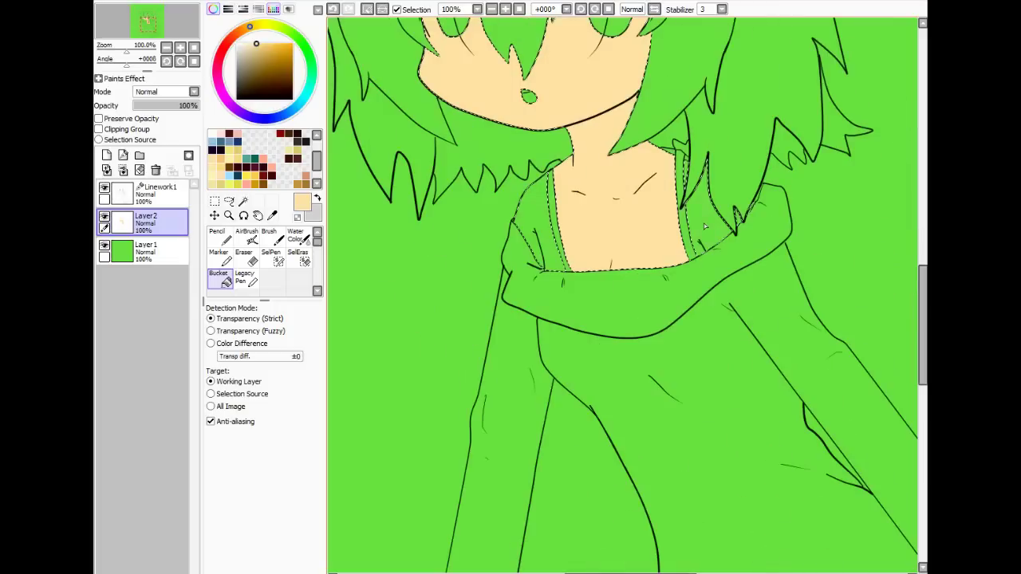
- Fill the selected shoulder, legs and hand areas with the same pale peach
left_click(704, 226)
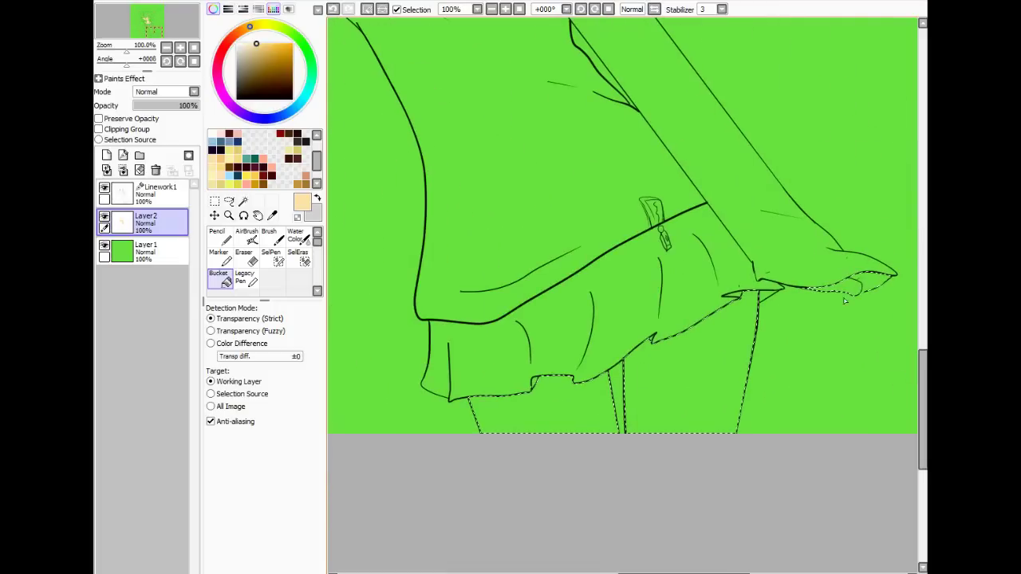
left_click(694, 367)
left_click(542, 411)
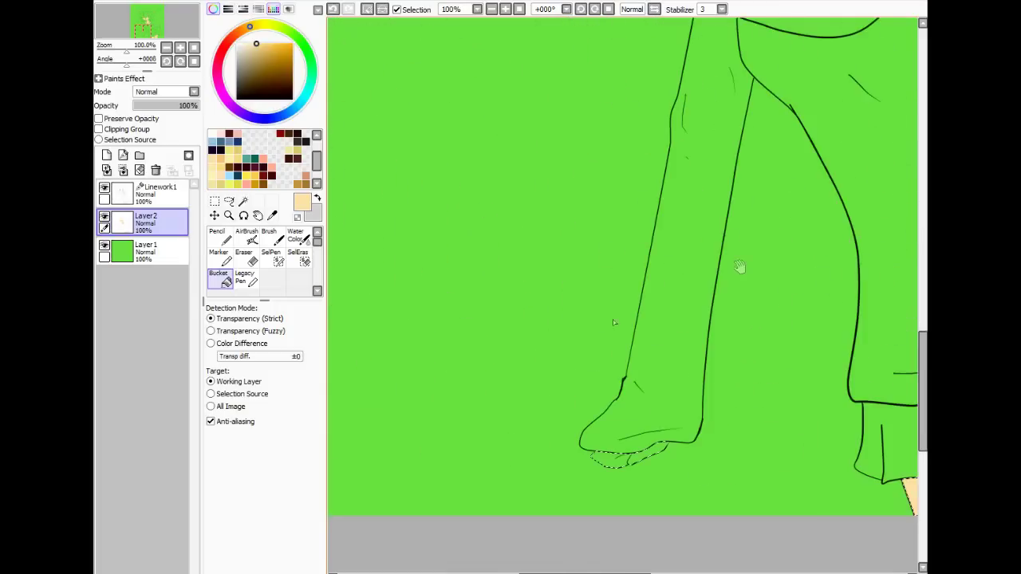
left_click(630, 459)
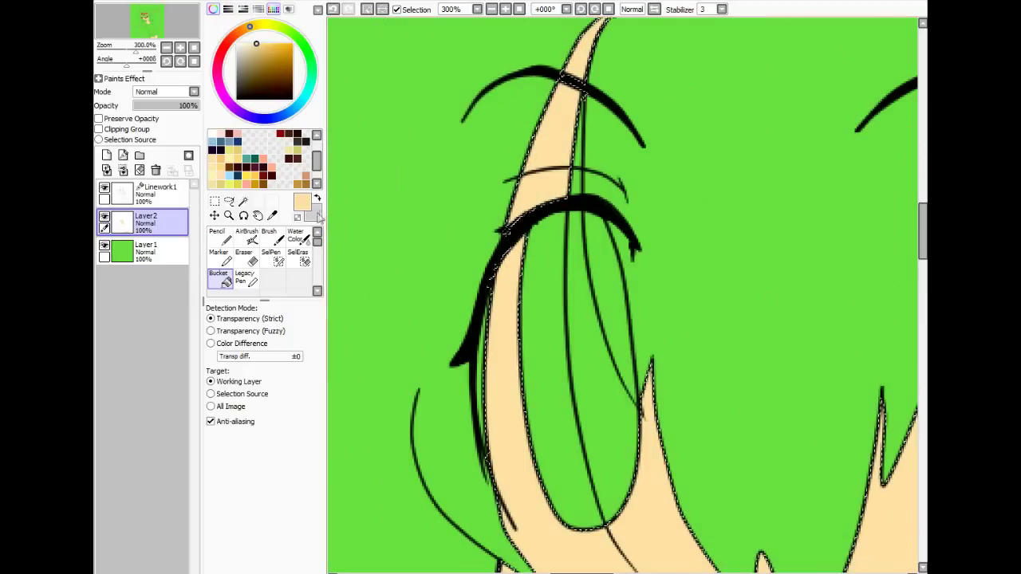
- Add the missed sliver beside the eye's hair strand to the Linework1 selection and fill it with peach on Layer2
left_click(243, 201)
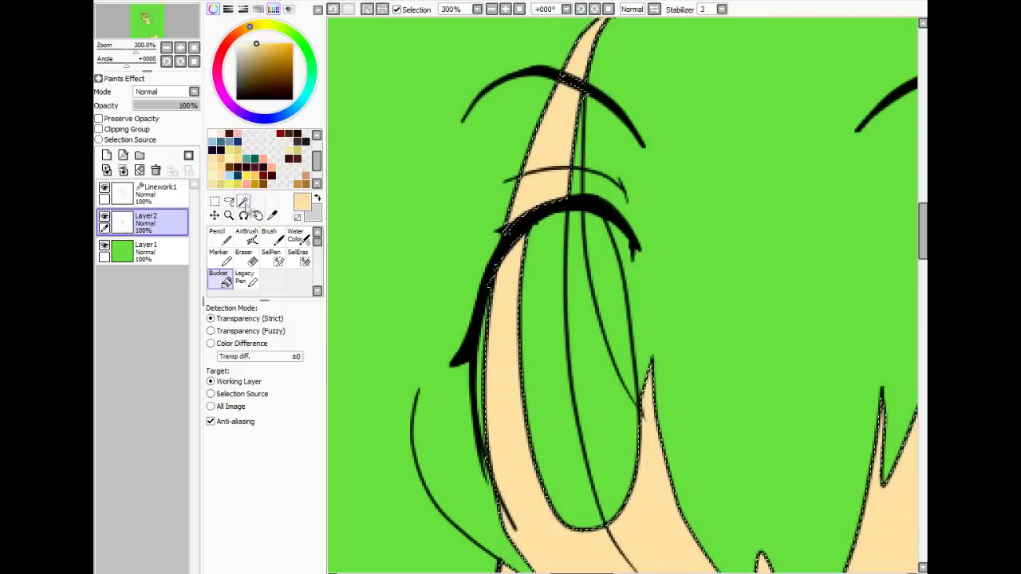
left_click(510, 383)
left_click(174, 198)
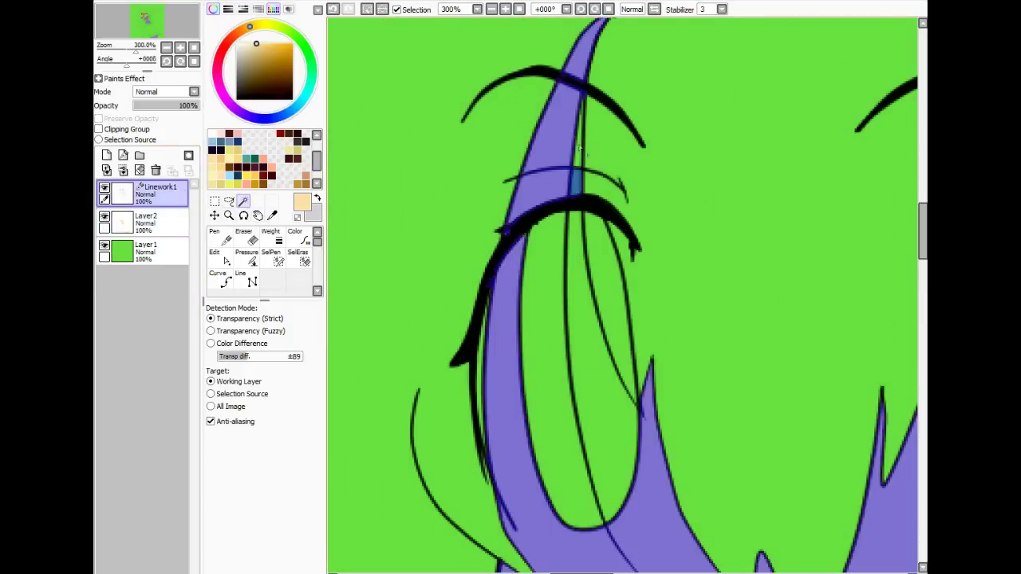
left_click(579, 151)
left_click(275, 259)
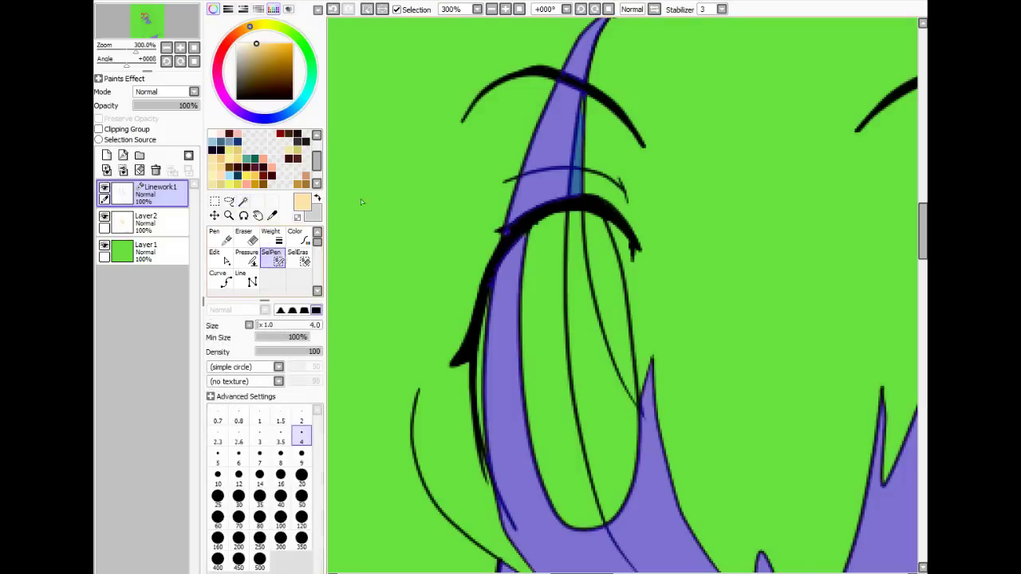
left_click(148, 224)
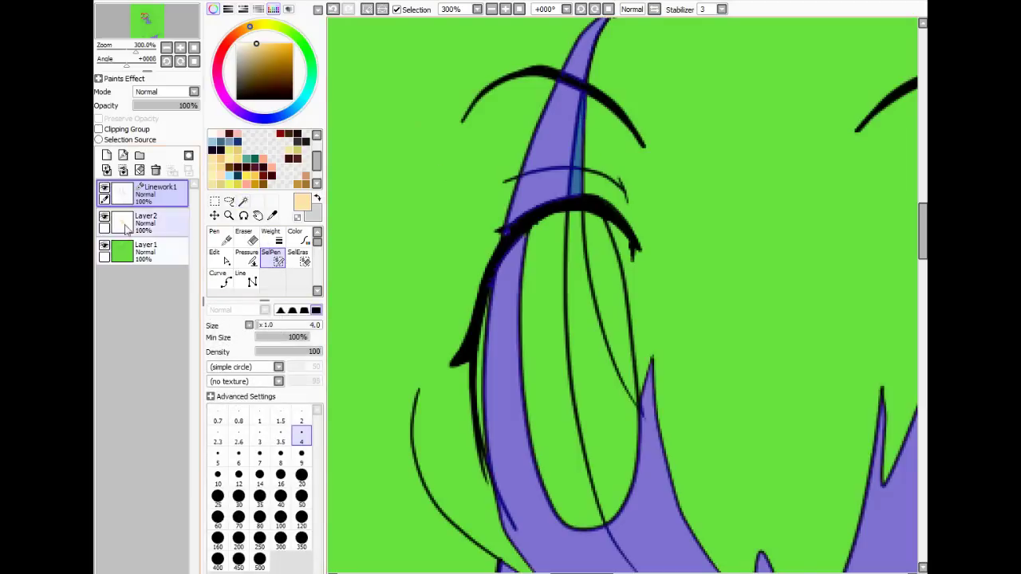
left_click(219, 279)
left_click(579, 183)
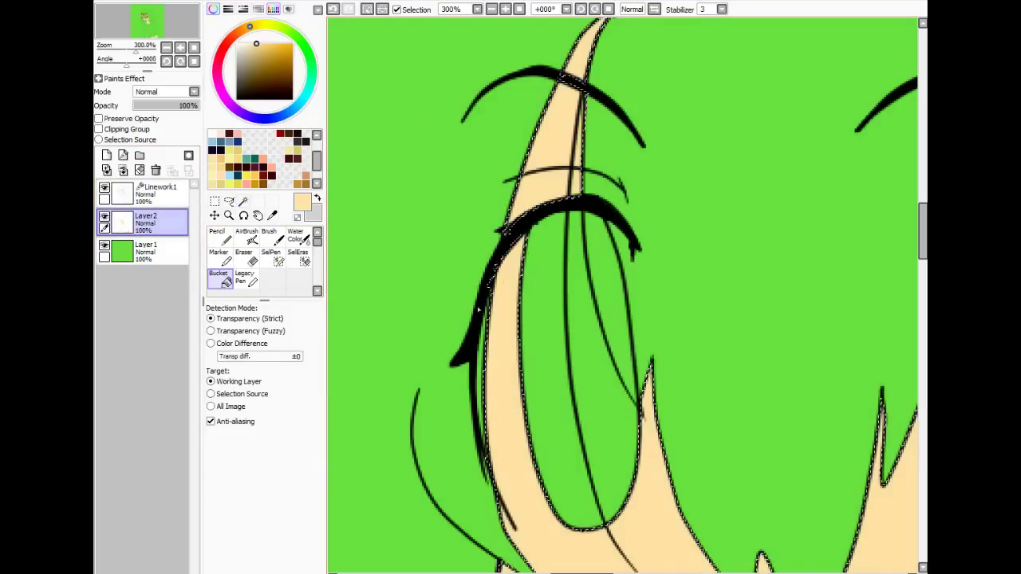
- Pick a darker tan swatch with the Brush and add a new layer above Layer2 for skin shading
left_click(225, 152)
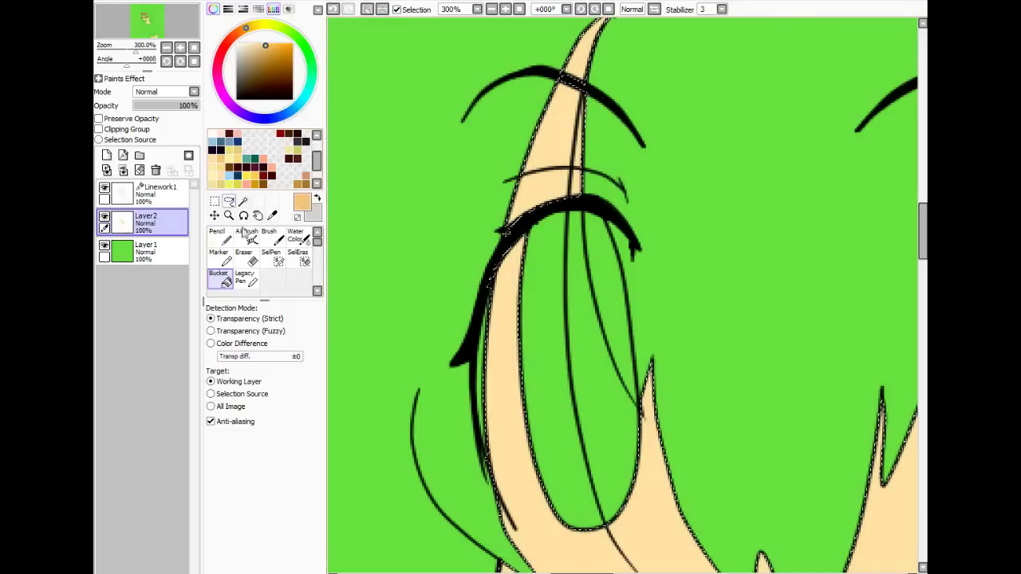
left_click(271, 237)
left_click(107, 154)
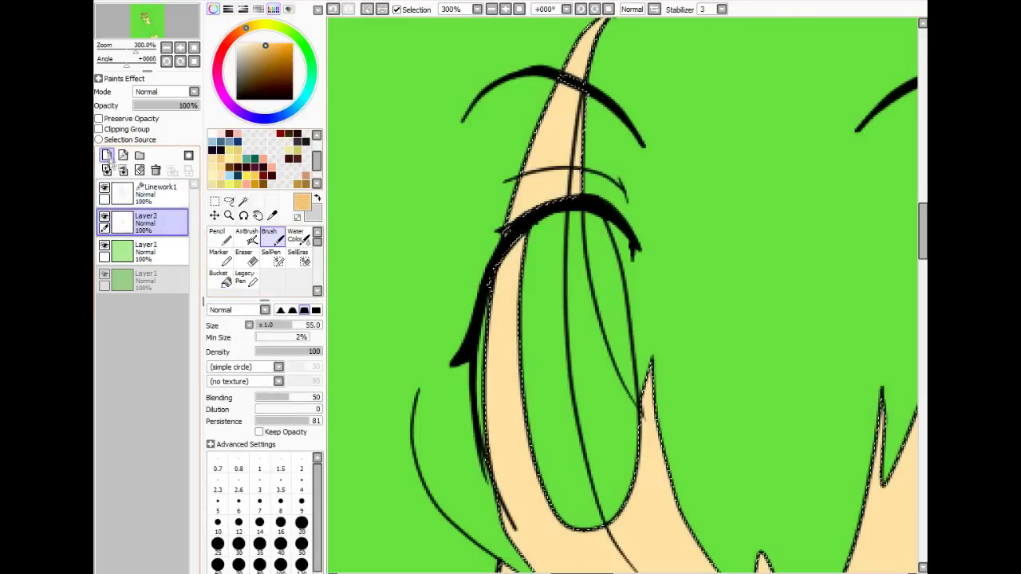
- Shade the skin above both eyes and along the central fringe edge with the Brush at size 26
scroll(691, 312, "down", 5)
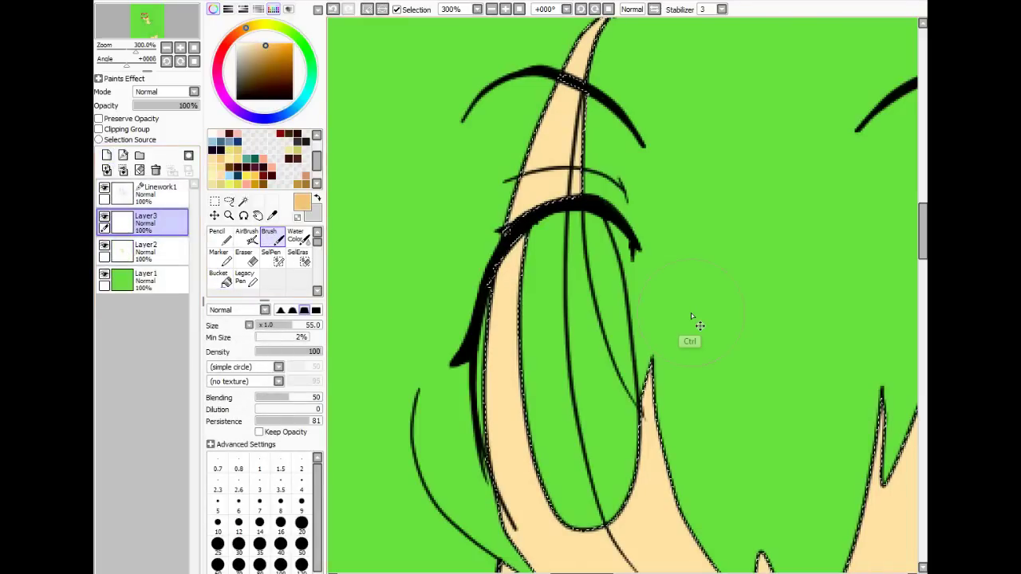
left_click_drag(663, 272, 586, 235)
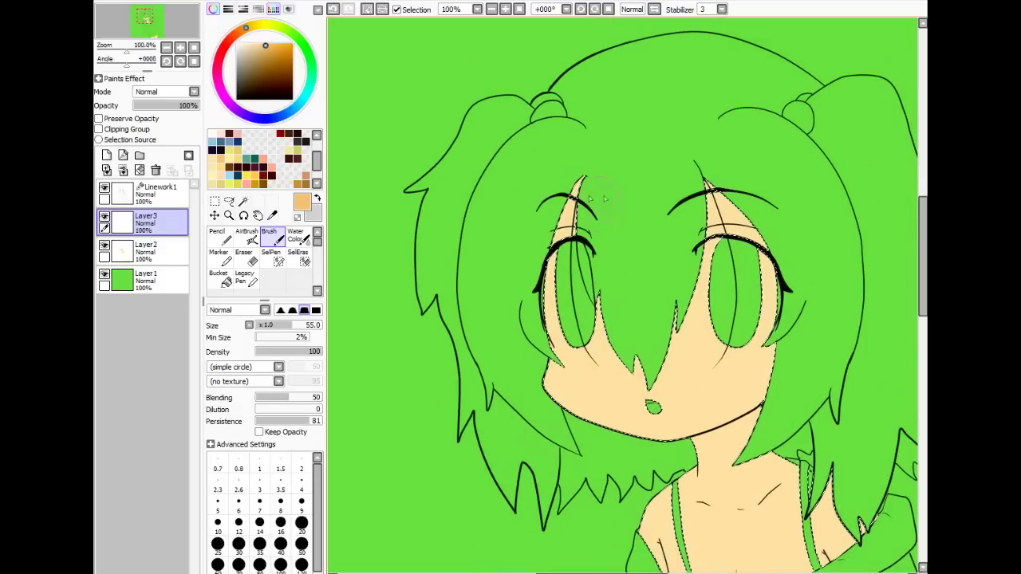
left_click_drag(625, 175, 606, 176)
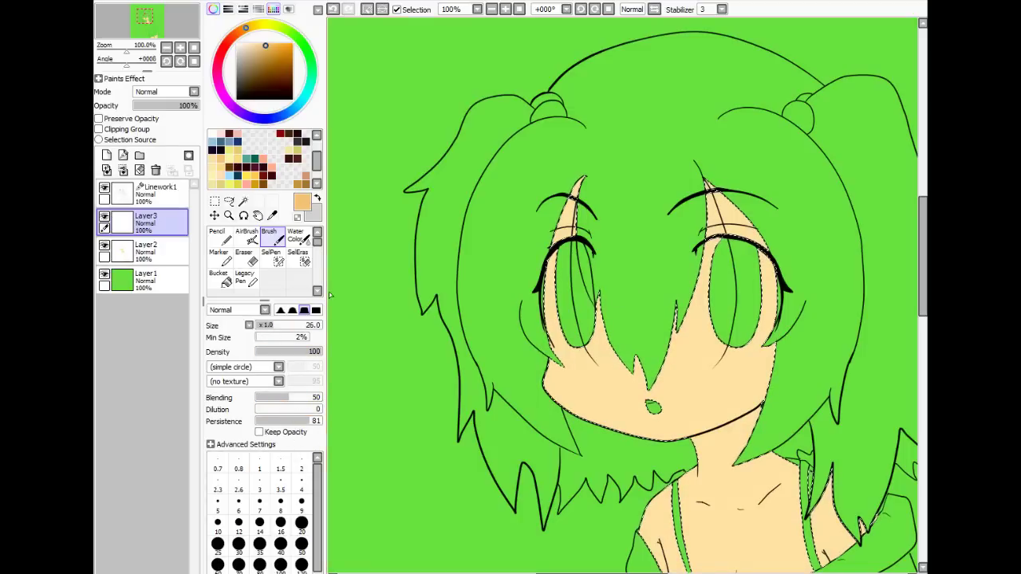
left_click_drag(579, 185, 557, 239)
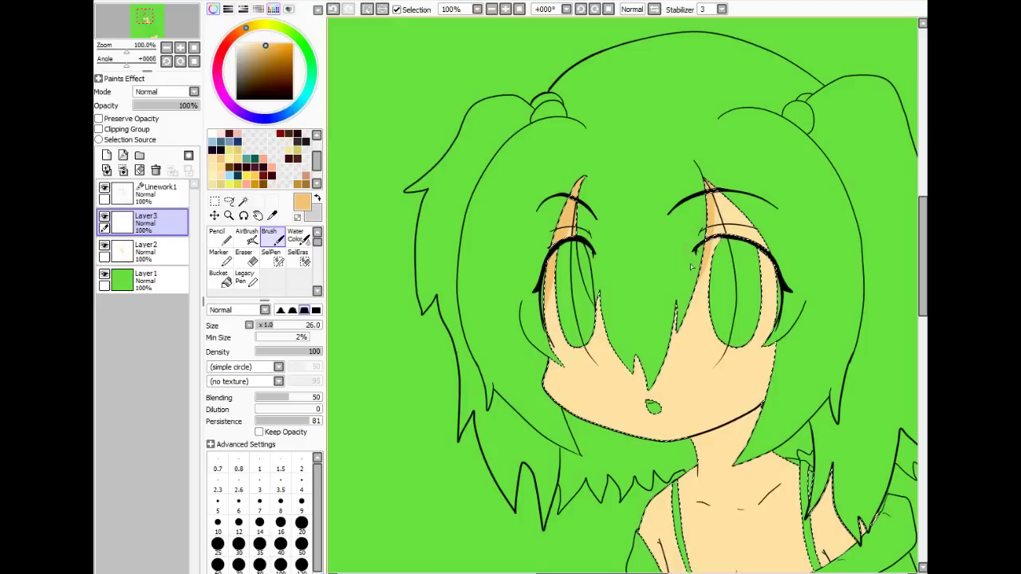
mouse_move(693, 314)
left_mouse_down()
mouse_move(672, 318)
mouse_move(656, 378)
left_mouse_up()
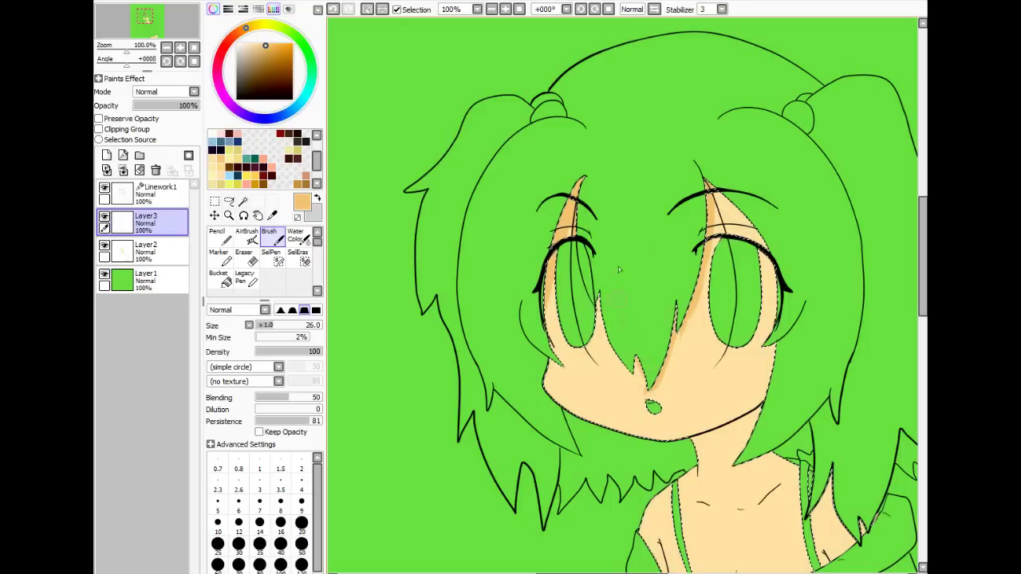
scroll(605, 329, "up", 1)
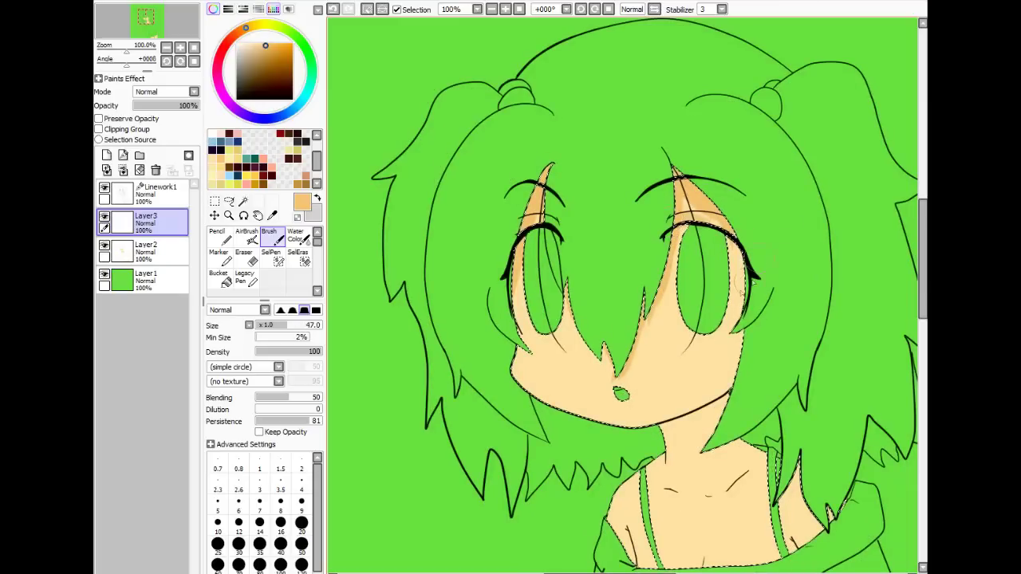
- Undo the last stroke and shade the cheek beneath the outer eye along the hair edge, reverting any stray stroke
key("ctrl+z")
left_click_drag(756, 251, 756, 252)
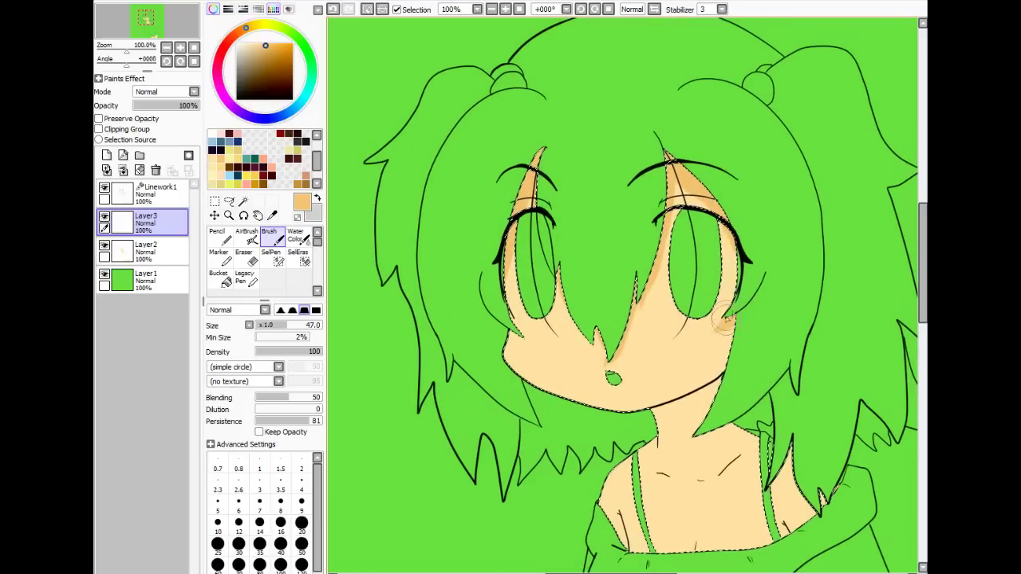
left_click_drag(764, 323, 742, 326)
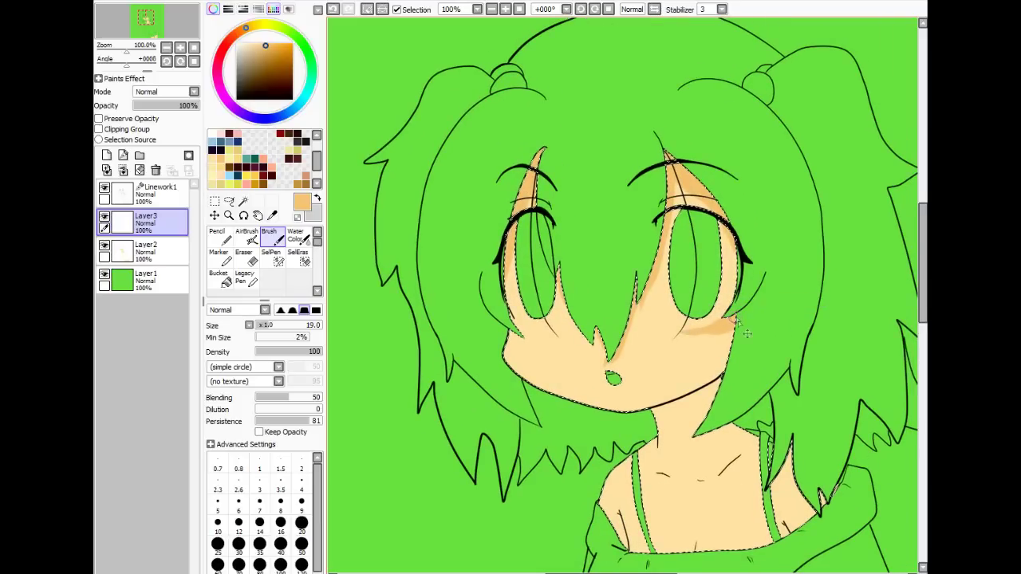
mouse_move(728, 325)
left_mouse_down()
mouse_move(754, 323)
mouse_move(728, 376)
left_mouse_up()
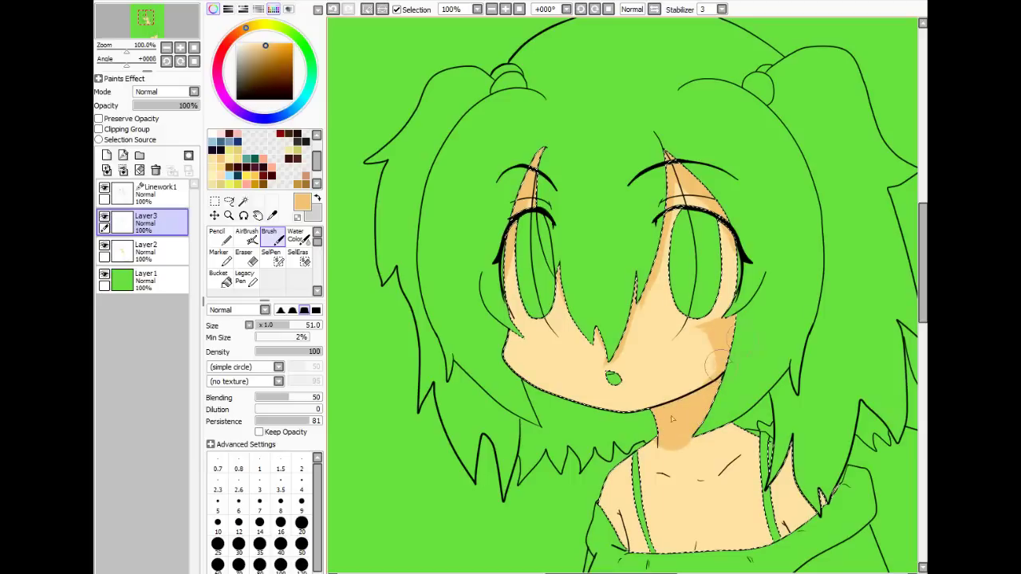
key("ctrl+z")
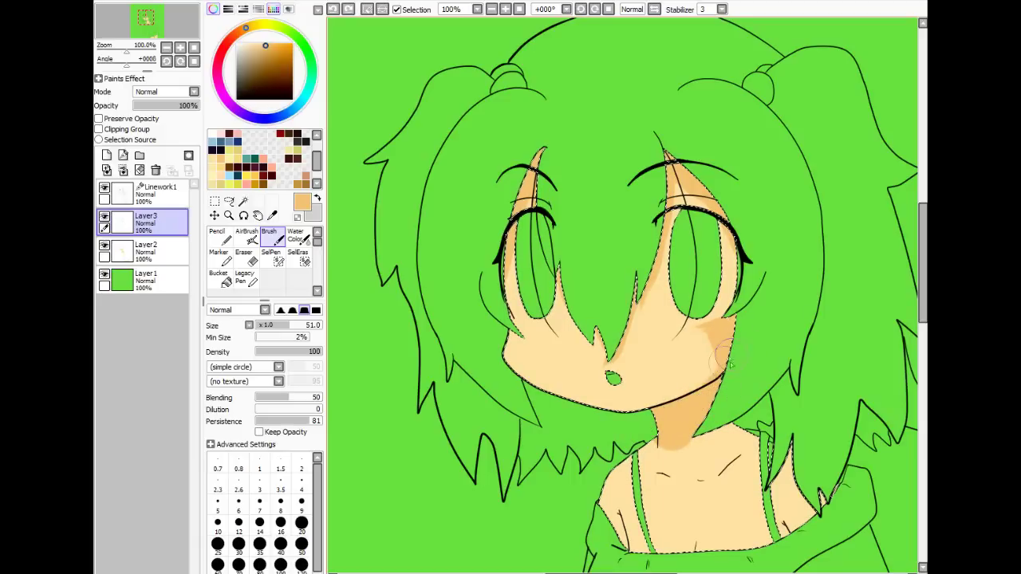
- Shade the neck beneath the chin and the skin along the hair at the neck's base, with the Brush at size 27
left_click_drag(692, 430, 679, 387)
left_click_drag(662, 422, 646, 409)
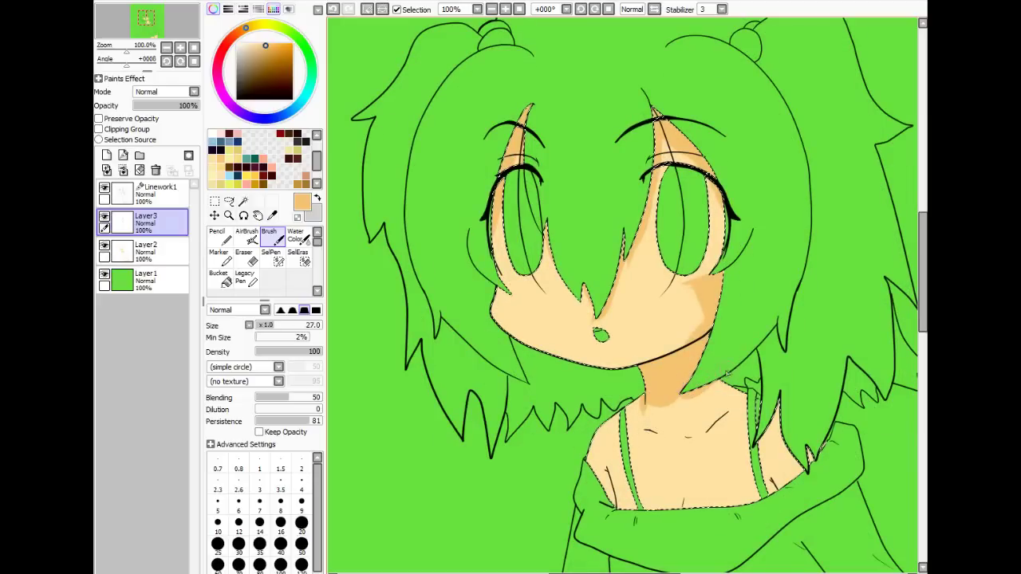
left_click_drag(676, 403, 715, 380)
scroll(786, 378, "down", 2)
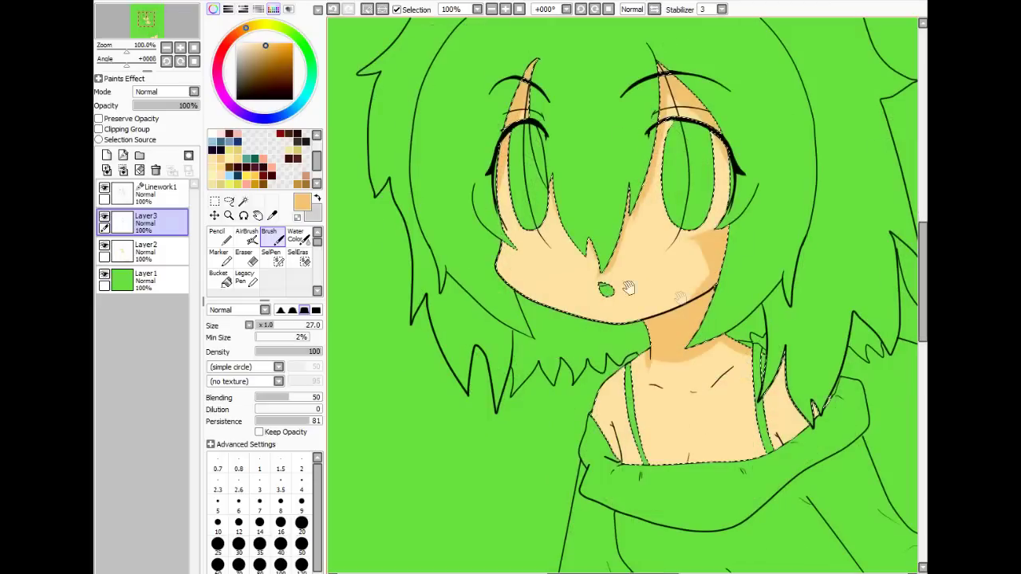
- Shade the armpit crease, the small chest crease and the collarbone marks with the Brush at size 27
left_click_drag(609, 431, 617, 461)
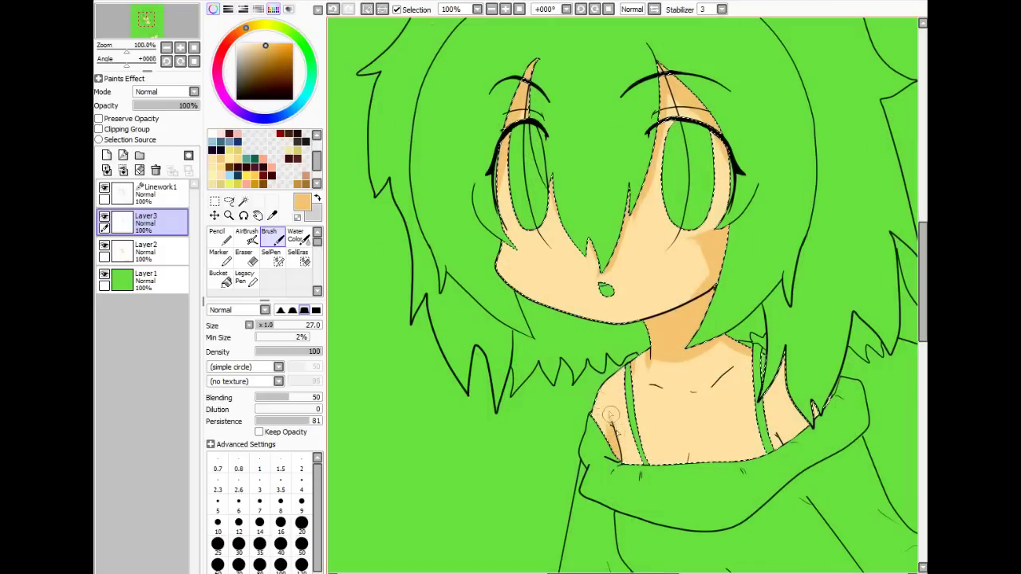
left_click_drag(791, 392, 757, 373)
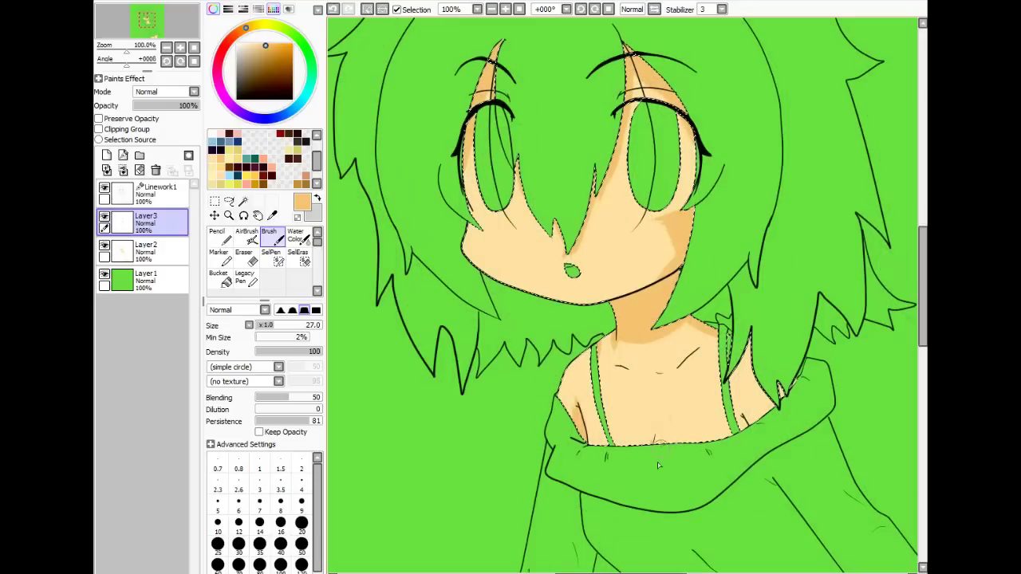
scroll(649, 392, "up", 1)
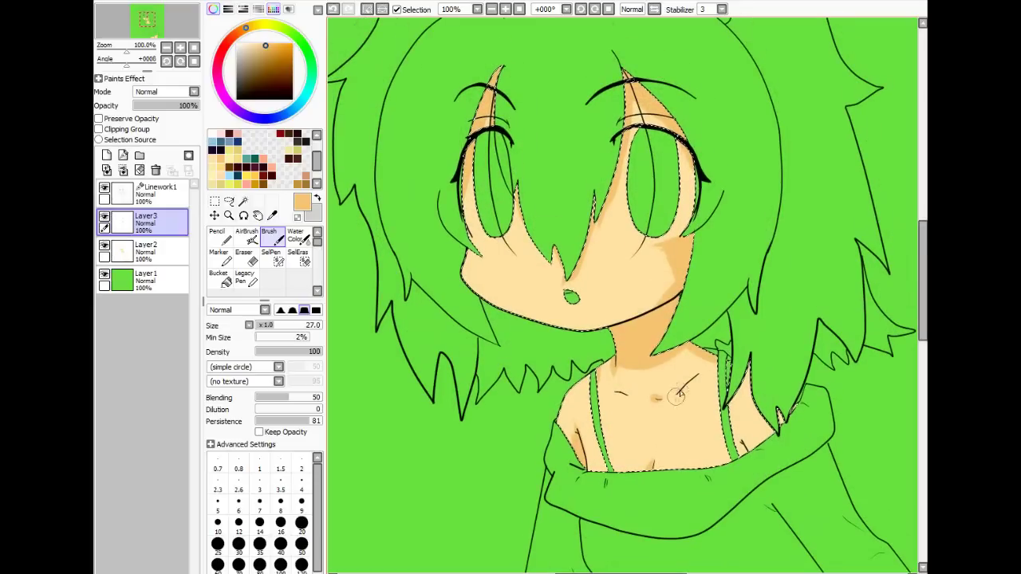
left_click_drag(721, 377, 684, 367)
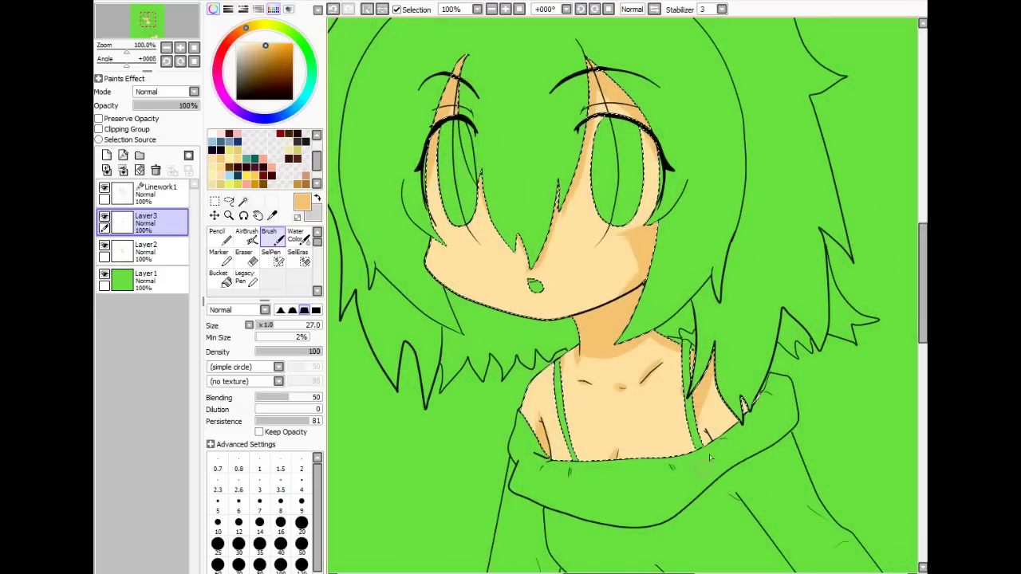
- Shade the shoulder beneath the overhanging hair strand and the chest's lower edge beside the strap
left_click_drag(704, 412, 715, 381)
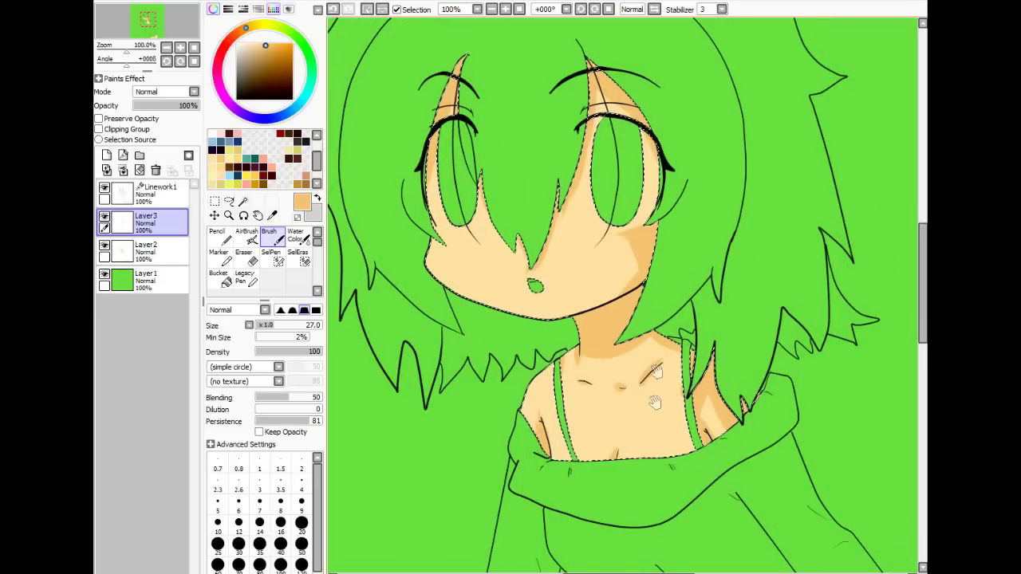
left_click_drag(654, 402, 667, 357)
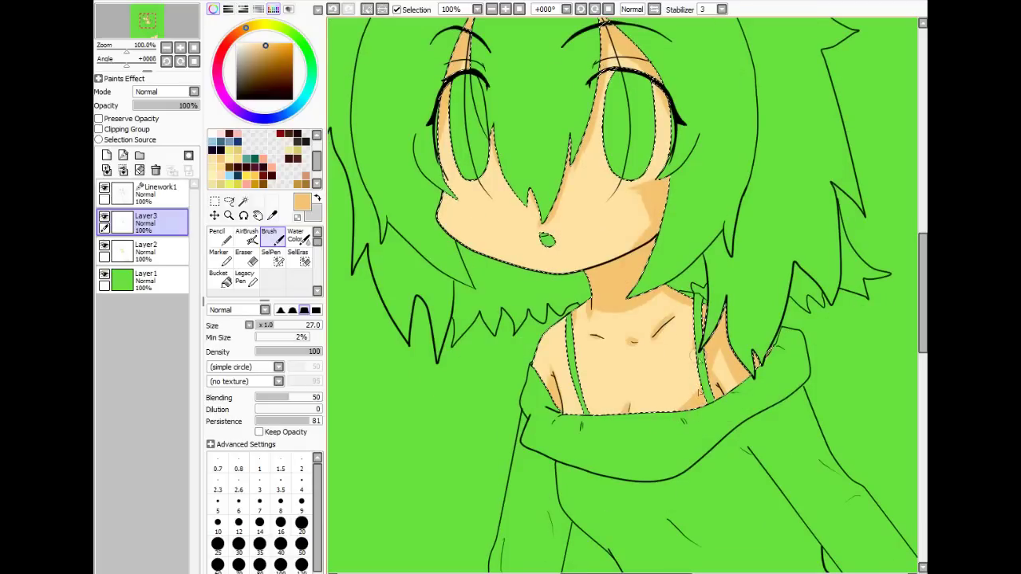
mouse_move(672, 421)
left_mouse_down()
mouse_move(679, 512)
mouse_move(612, 409)
left_mouse_up()
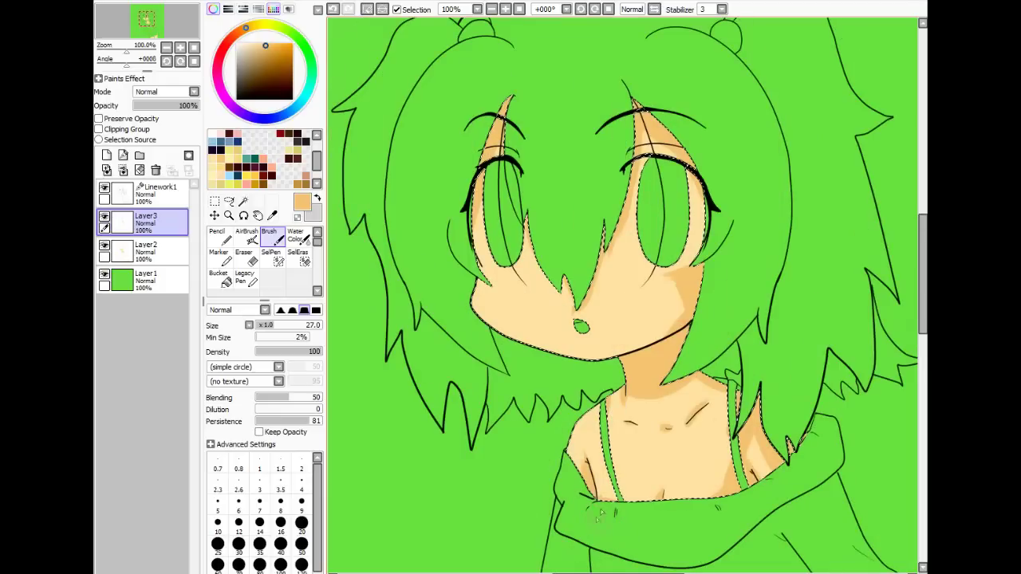
mouse_move(584, 408)
left_mouse_down()
mouse_move(623, 477)
mouse_move(639, 461)
mouse_move(534, 319)
mouse_move(608, 311)
mouse_move(556, 355)
left_mouse_up()
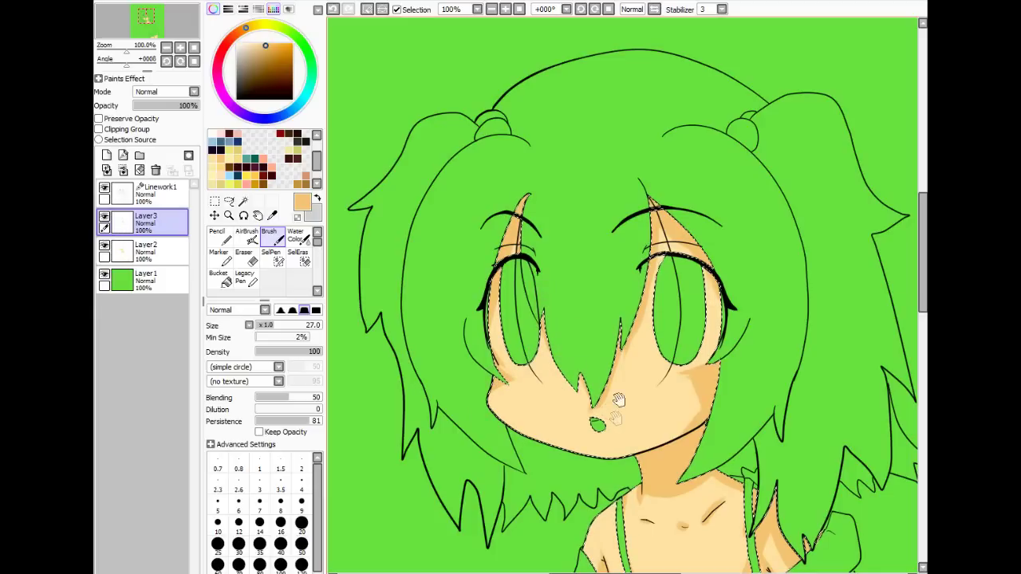
- Add small tan shading touches by the mouth and on the cheek under the eye, reducing the Brush to size 9
left_click_drag(615, 418, 592, 386)
key("bracketleft")
key("bracketleft")
key("bracketleft")
key("bracketleft")
mouse_move(611, 312)
left_mouse_down()
mouse_move(575, 325)
mouse_move(582, 348)
left_mouse_up()
key("ctrl+z")
left_click_drag(583, 313, 549, 228)
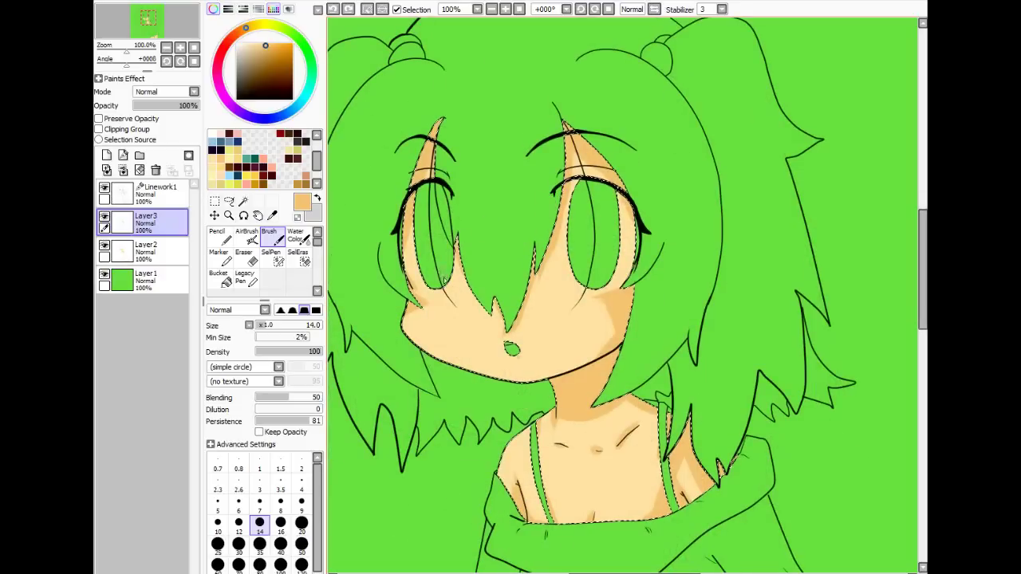
key("bracketleft")
key("bracketleft")
key("bracketleft")
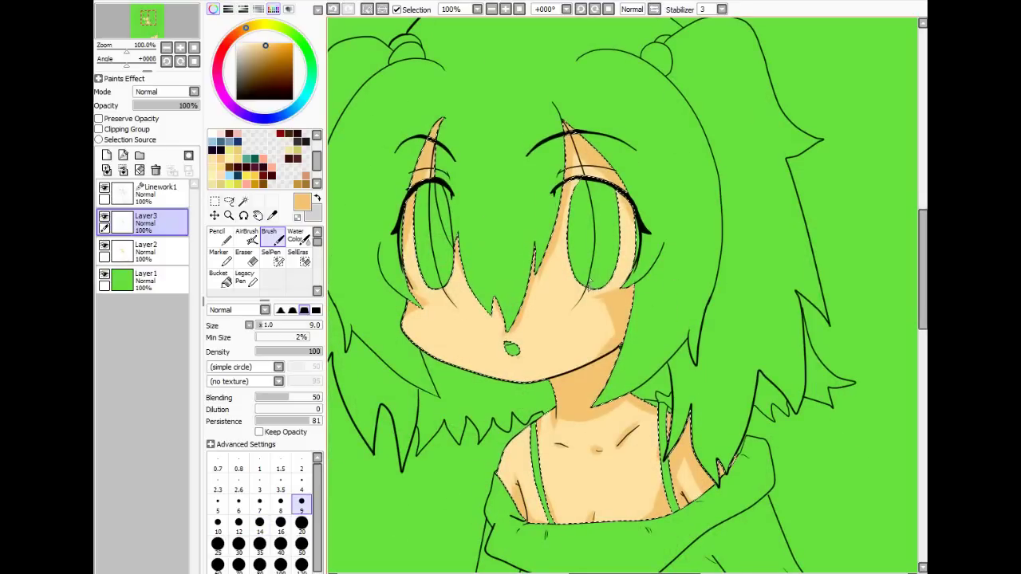
left_click_drag(604, 339, 612, 309)
scroll(612, 283, "up", 3)
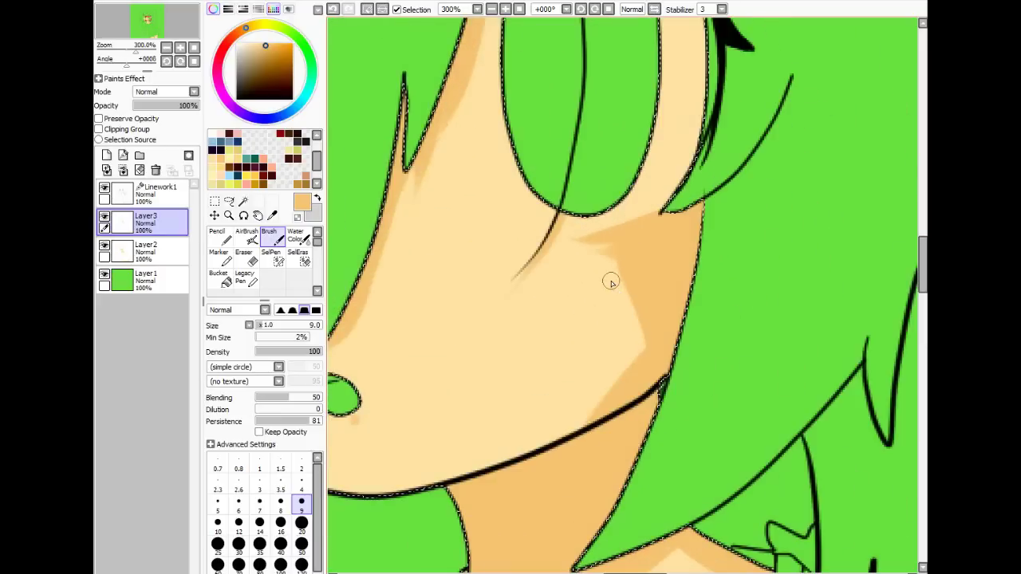
- Shade the inner thighs and the skin beneath the skirt hem in tan with the Brush at size 47
scroll(612, 284, "down", 1)
scroll(611, 283, "down", 3)
left_click_drag(690, 478, 598, 205)
mouse_move(583, 479)
left_mouse_down()
mouse_move(573, 285)
mouse_move(539, 254)
left_mouse_up()
left_click_drag(613, 277, 639, 278)
mouse_move(556, 299)
left_mouse_down()
mouse_move(603, 312)
mouse_move(584, 333)
mouse_move(598, 307)
mouse_move(611, 336)
mouse_move(569, 283)
mouse_move(623, 362)
mouse_move(576, 282)
mouse_move(618, 337)
left_mouse_up()
left_click_drag(627, 299, 636, 368)
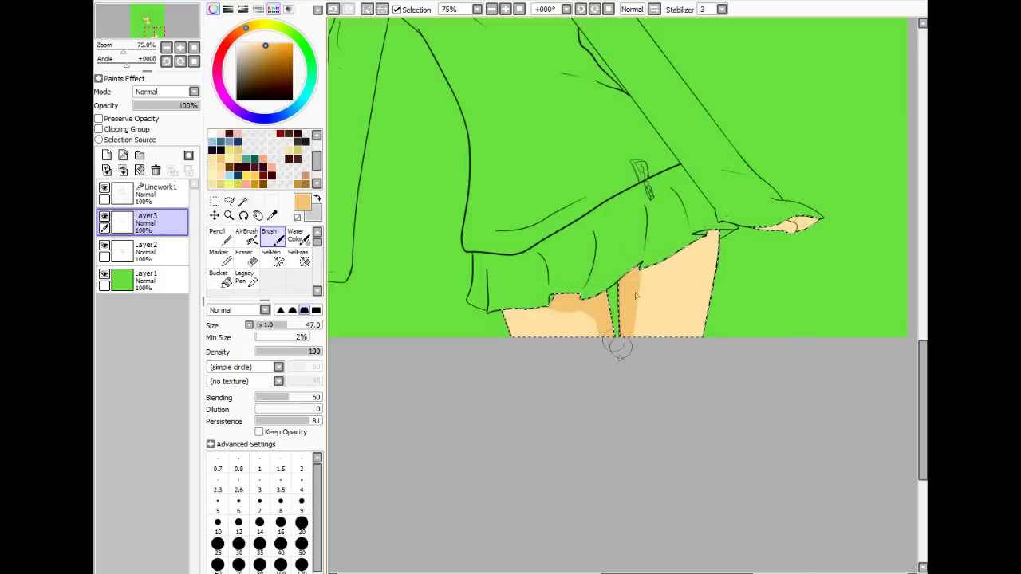
left_click_drag(669, 253, 718, 230)
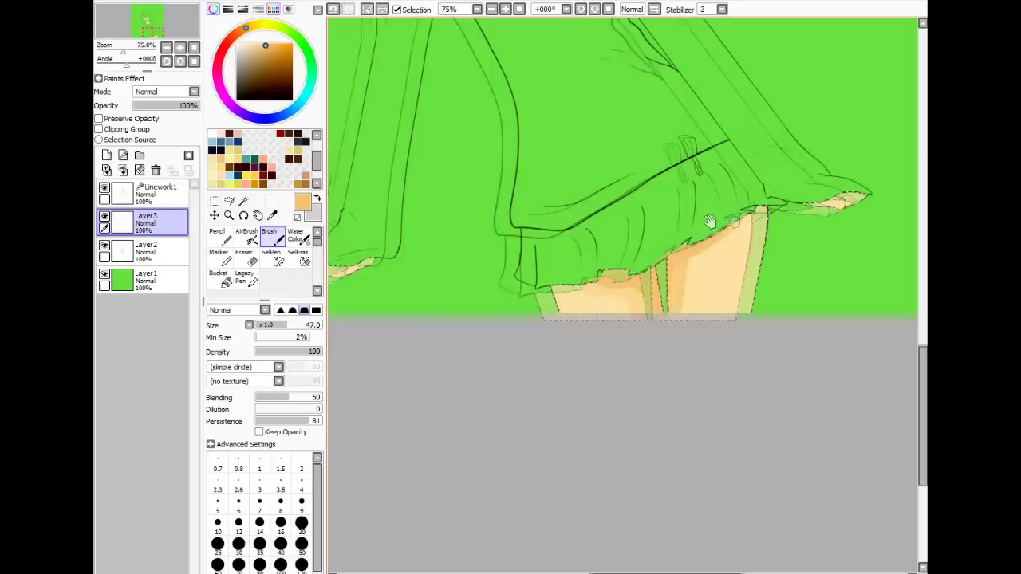
- Shade the fingers beneath both sleeve cuffs and the upper edge of the thigh along the skirt hem
left_click_drag(814, 209, 792, 251)
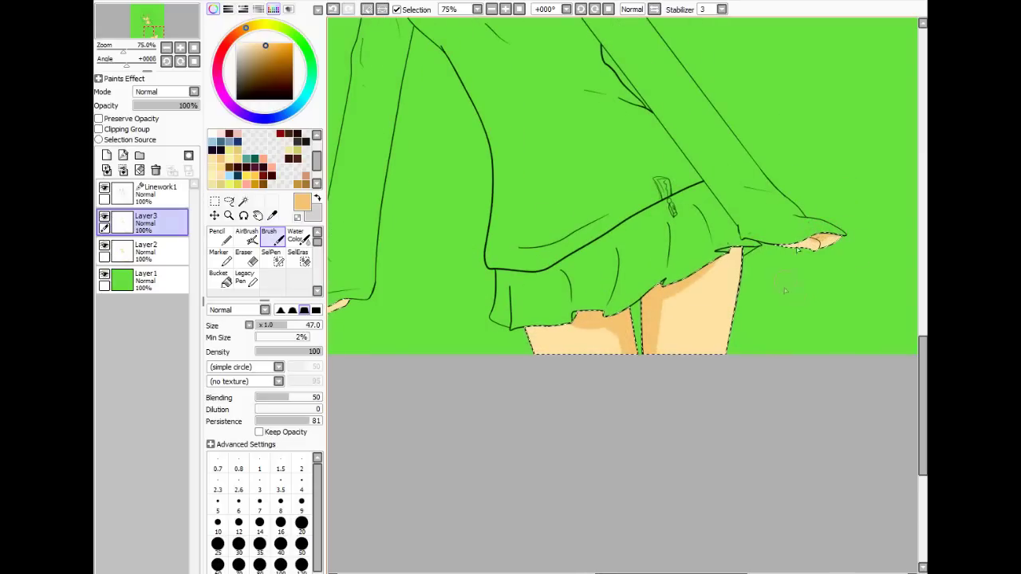
left_click_drag(601, 339, 761, 307)
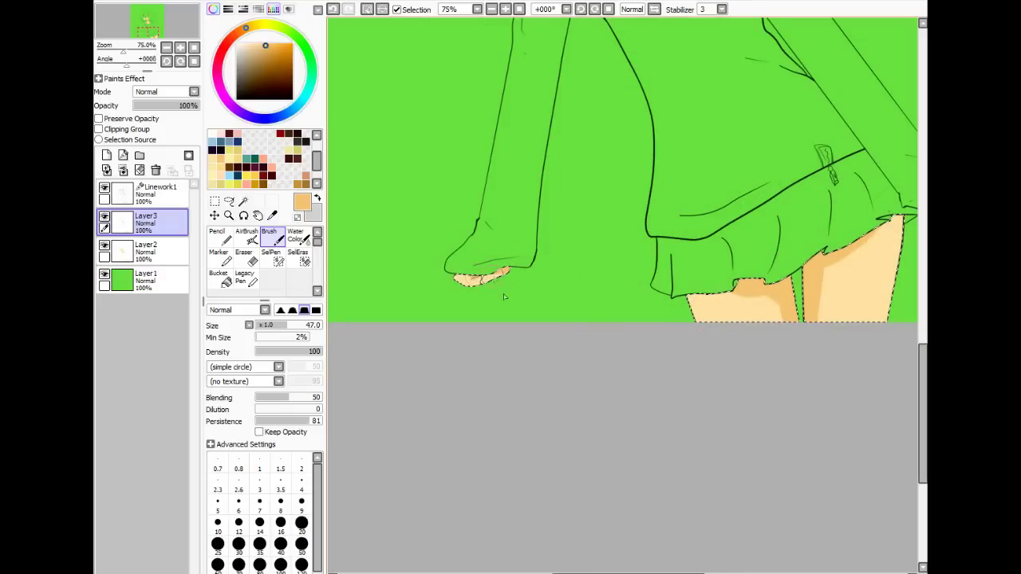
mouse_move(732, 243)
left_mouse_down()
mouse_move(630, 289)
mouse_move(601, 247)
left_mouse_up()
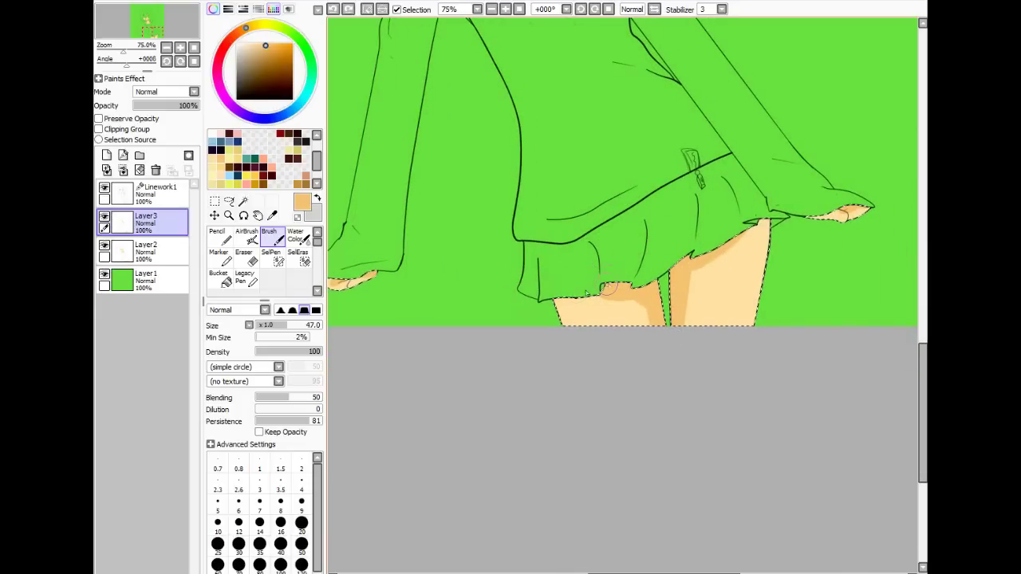
mouse_move(784, 219)
left_mouse_down()
mouse_move(687, 251)
mouse_move(646, 232)
mouse_move(667, 266)
mouse_move(656, 364)
mouse_move(643, 321)
left_mouse_up()
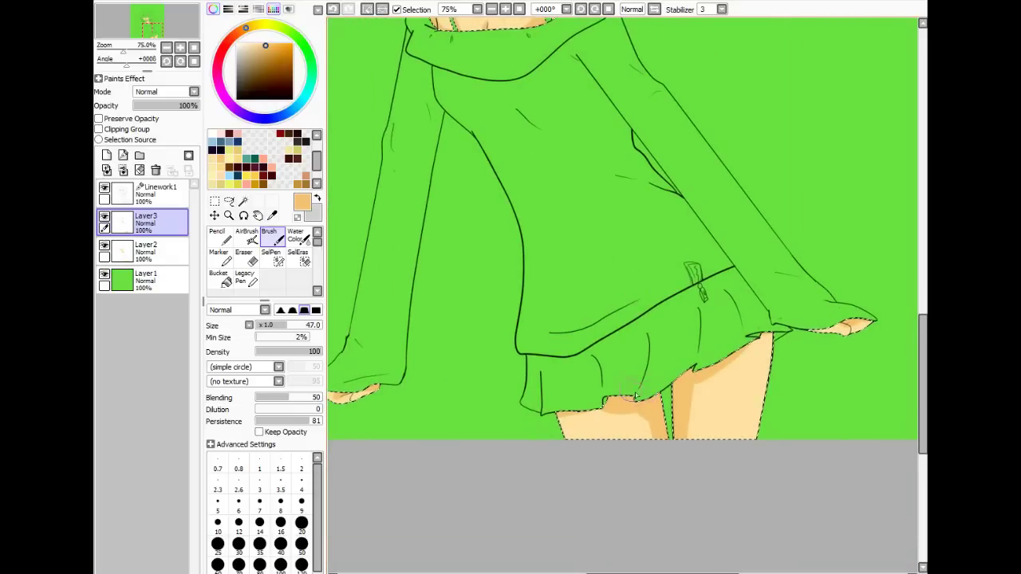
- Paint a salmon-pink blush oval on each cheek on a new layer above the shading, with the Brush at size 41
scroll(630, 395, "up", 3)
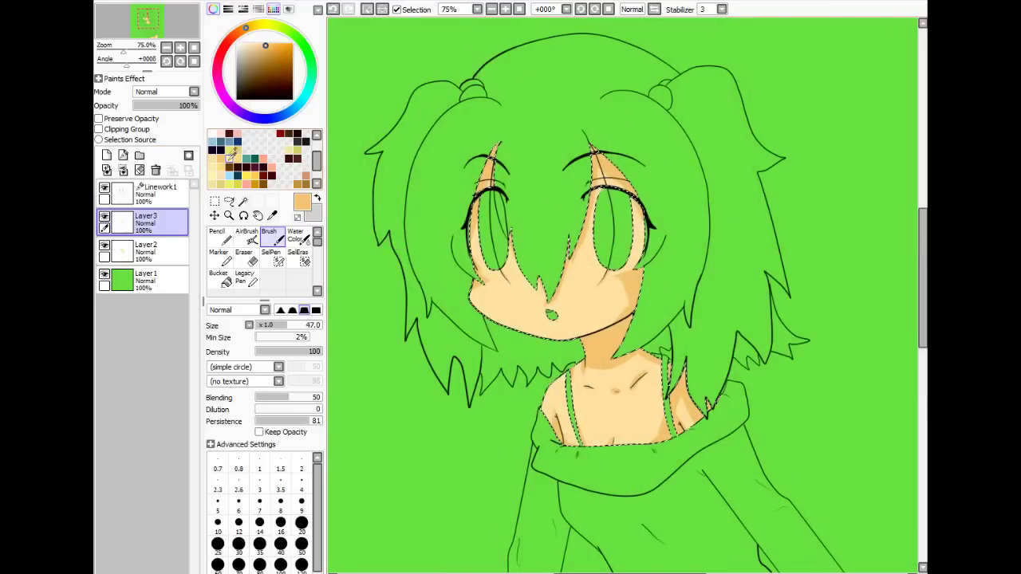
left_click(264, 163)
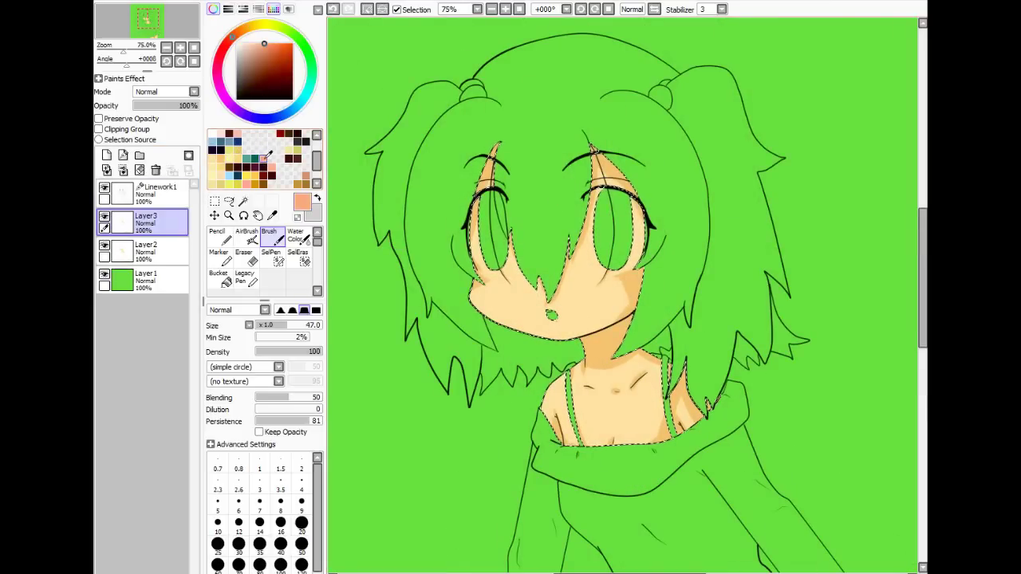
left_click(106, 154)
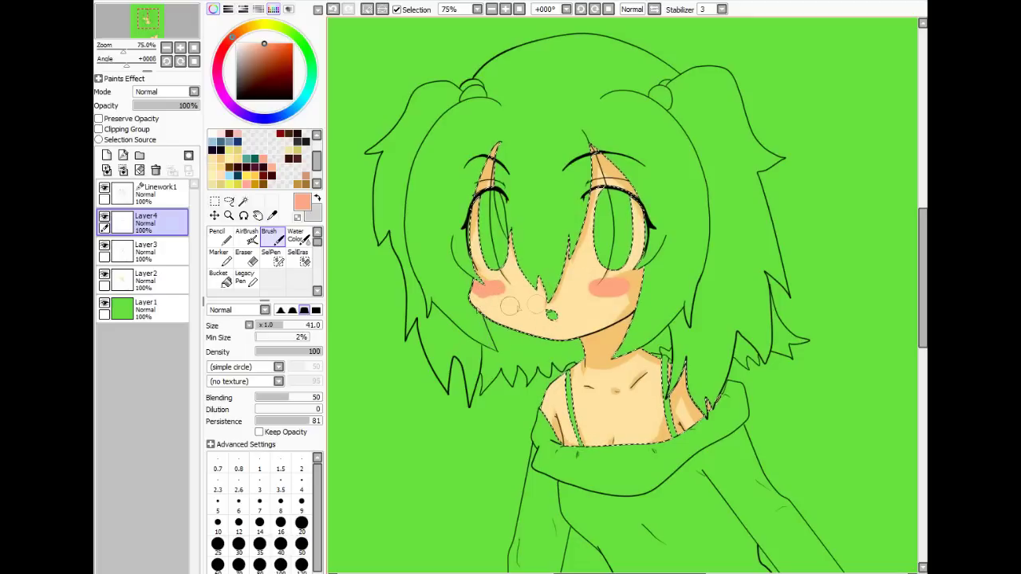
scroll(585, 295, "up", 3)
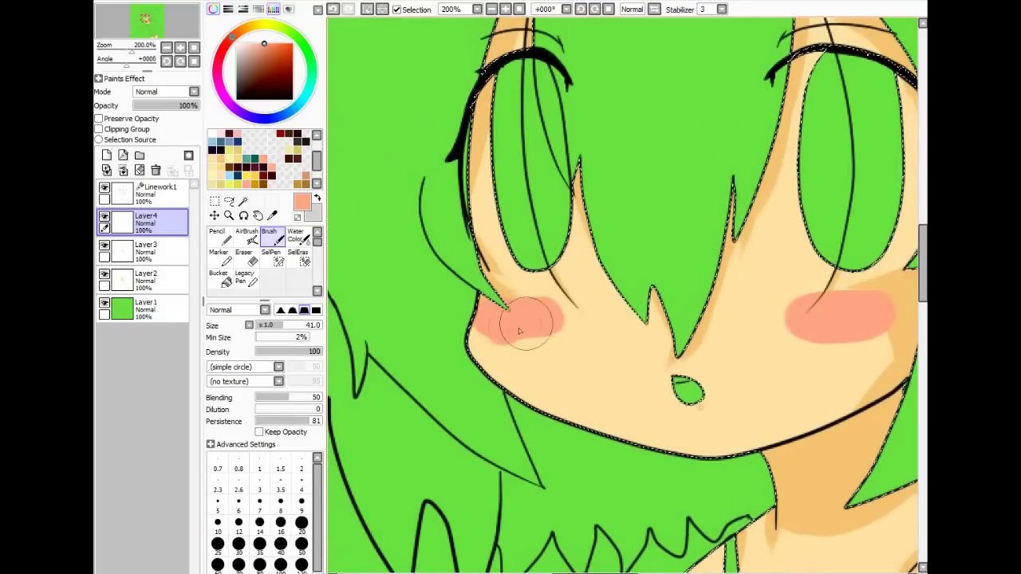
mouse_move(526, 323)
left_mouse_down()
mouse_move(499, 332)
mouse_move(526, 341)
mouse_move(506, 321)
mouse_move(510, 330)
mouse_move(542, 325)
mouse_move(505, 331)
mouse_move(550, 327)
mouse_move(493, 332)
mouse_move(559, 344)
left_mouse_up()
key("ctrl+z")
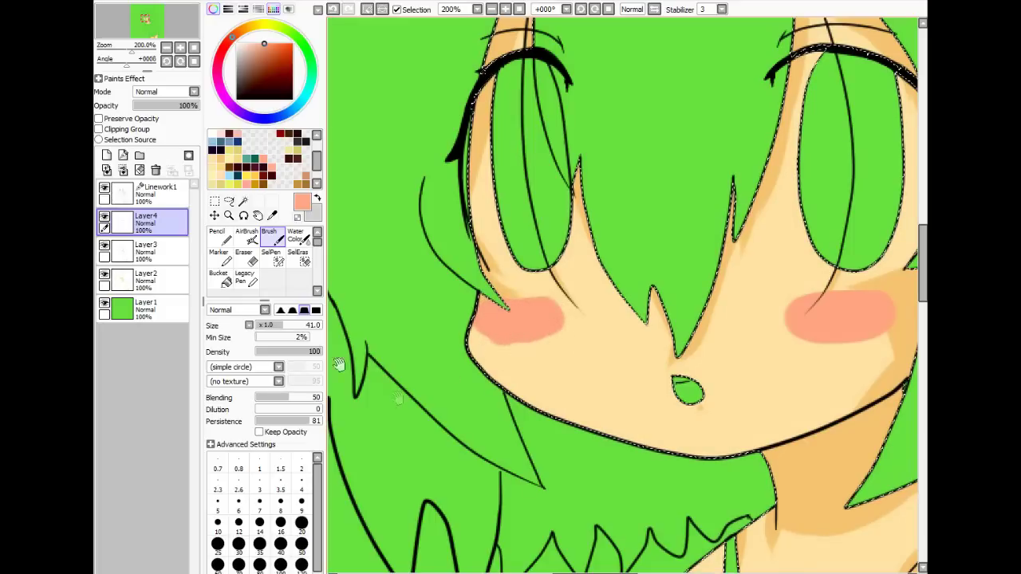
- Soften the cheek blush with the Blur tool at size 22, undoing the unwanted blur strokes
scroll(317, 243, "down", 2)
left_click(302, 276)
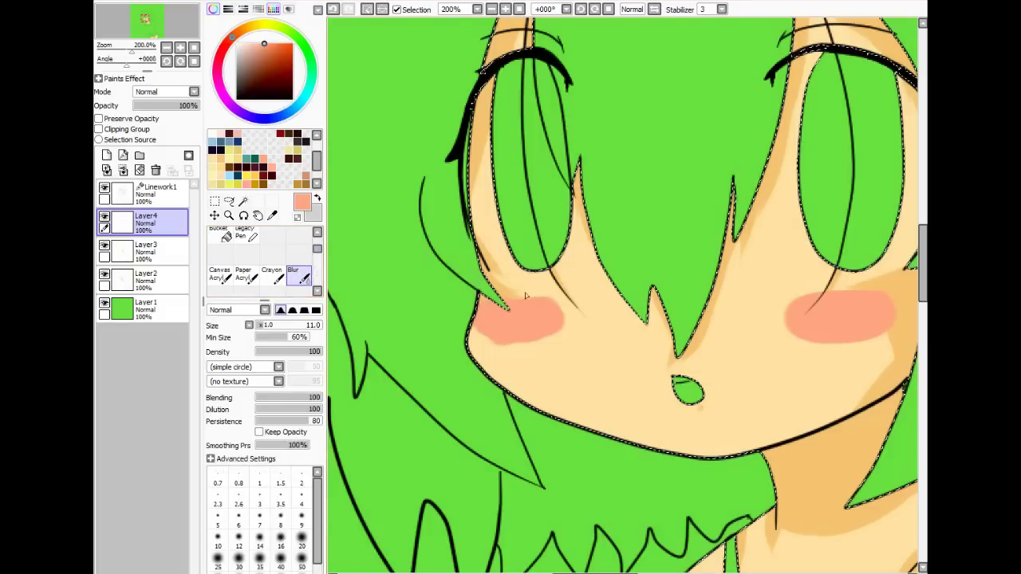
left_click(273, 325)
mouse_move(491, 309)
left_mouse_down()
mouse_move(531, 327)
mouse_move(544, 310)
left_mouse_up()
mouse_move(792, 305)
left_mouse_down()
mouse_move(583, 296)
mouse_move(638, 289)
mouse_move(602, 330)
mouse_move(723, 344)
mouse_move(770, 338)
mouse_move(781, 353)
left_mouse_up()
key("ctrl+z")
key("ctrl+z")
key("ctrl+z")
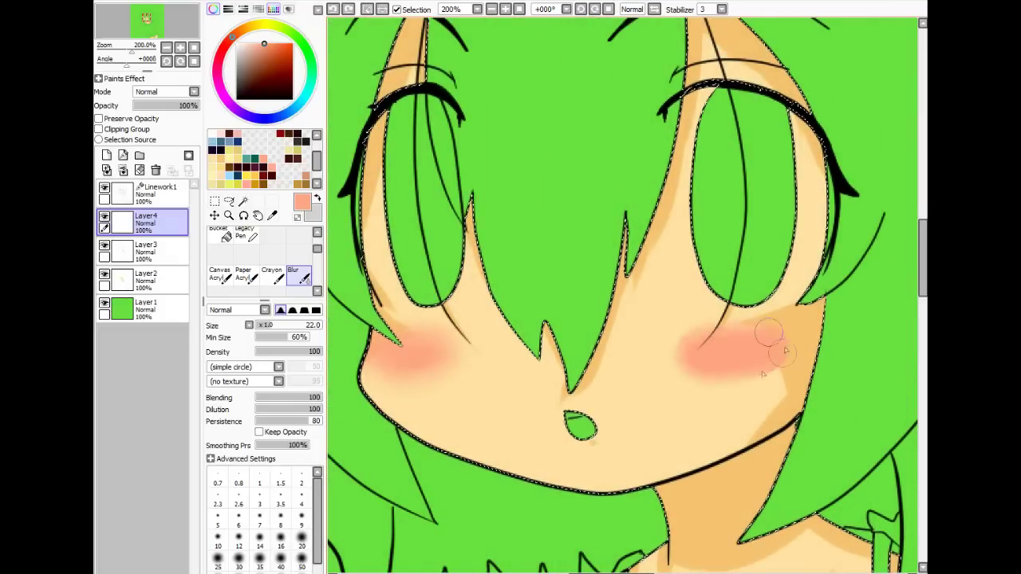
- Blur the remaining hard edges of the blush on the cheek nearest the neck shadow
mouse_move(698, 355)
left_mouse_down()
mouse_move(793, 345)
mouse_move(731, 358)
mouse_move(708, 337)
mouse_move(691, 339)
mouse_move(695, 379)
mouse_move(752, 376)
mouse_move(674, 370)
mouse_move(729, 331)
mouse_move(765, 332)
mouse_move(778, 358)
left_mouse_up()
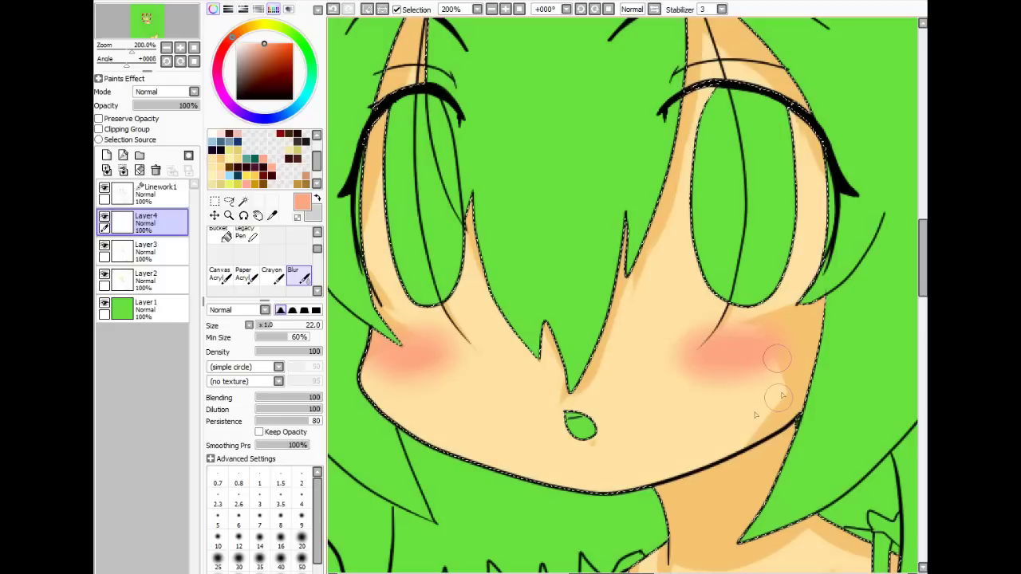
scroll(755, 414, "down", 4)
scroll(755, 415, "up", 1)
scroll(754, 415, "up", 3)
left_click_drag(698, 387, 631, 385)
left_click_drag(564, 334, 728, 330)
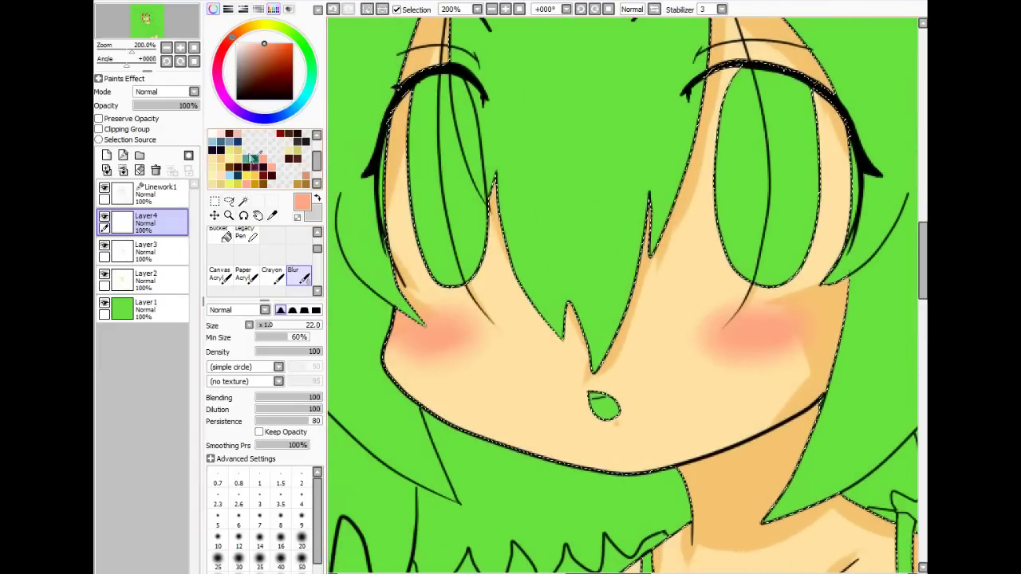
- Paint tiny pale pink highlights on the cheeks and beside the mouth on a new layer above the blush, with the Brush at size 6
left_click(219, 132)
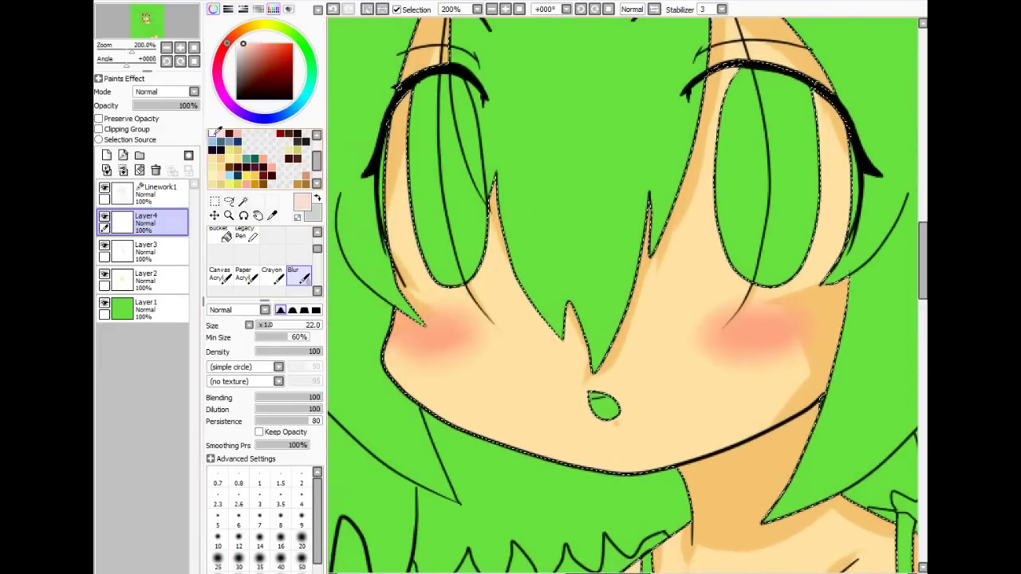
left_click(106, 155)
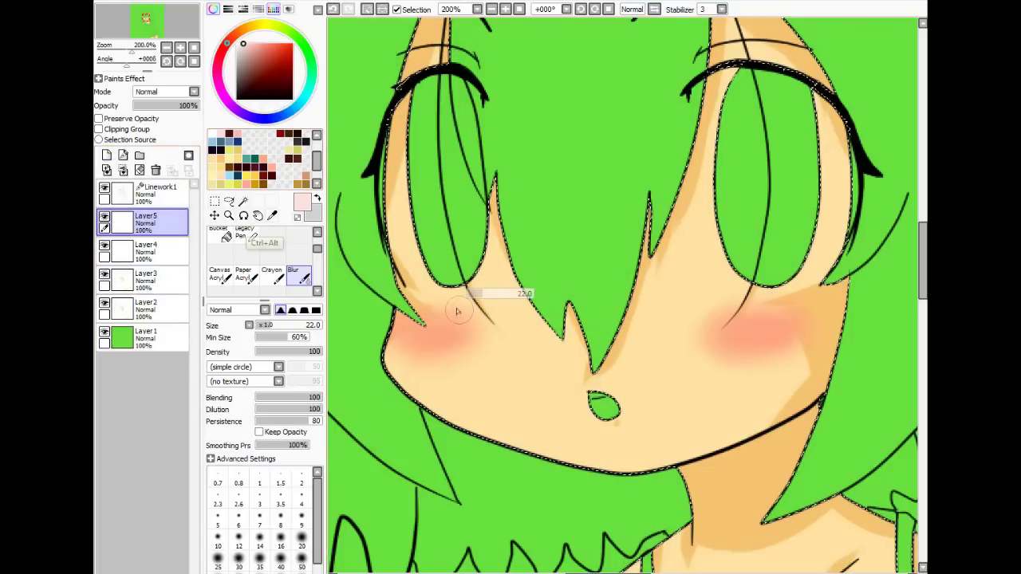
left_click_drag(436, 327, 460, 318)
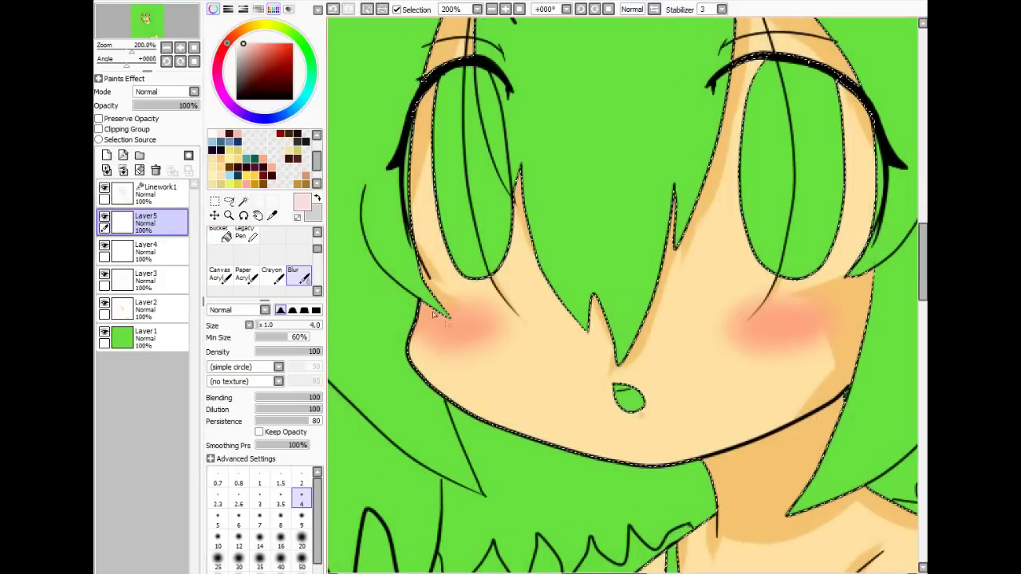
left_click_drag(317, 249, 317, 241)
left_click(317, 239)
left_click(271, 236)
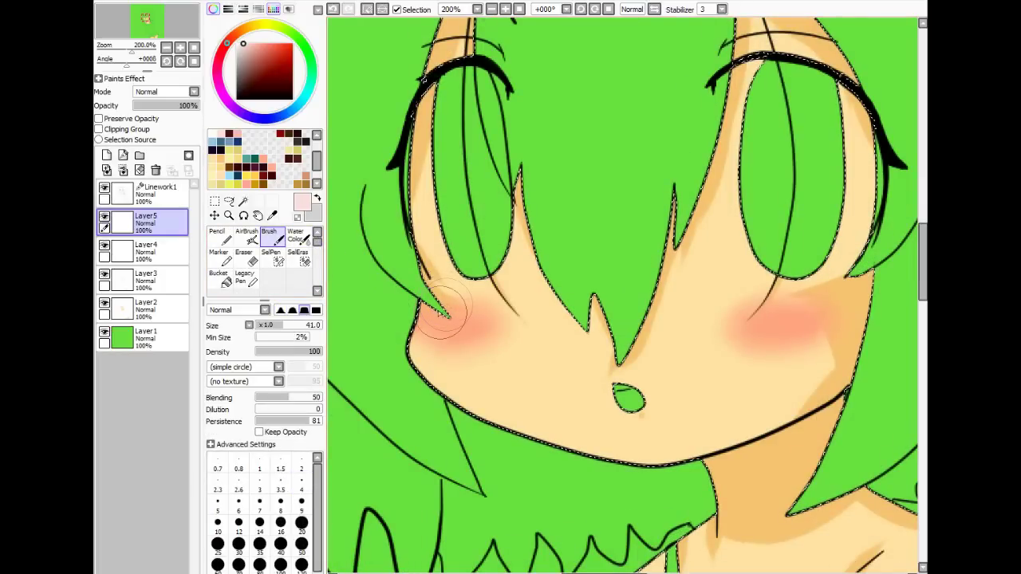
left_click_drag(437, 314, 431, 312)
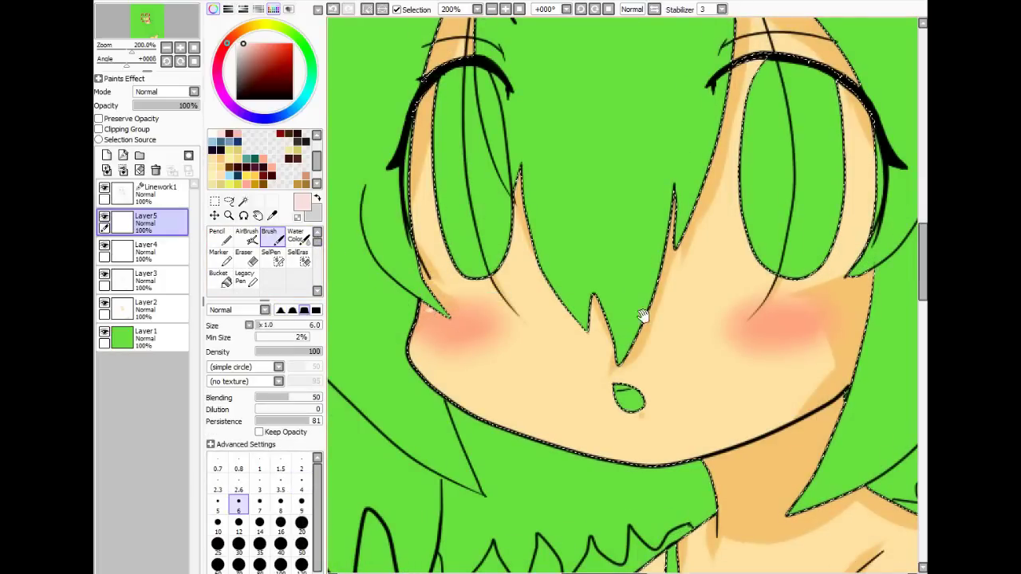
left_click_drag(645, 316, 585, 302)
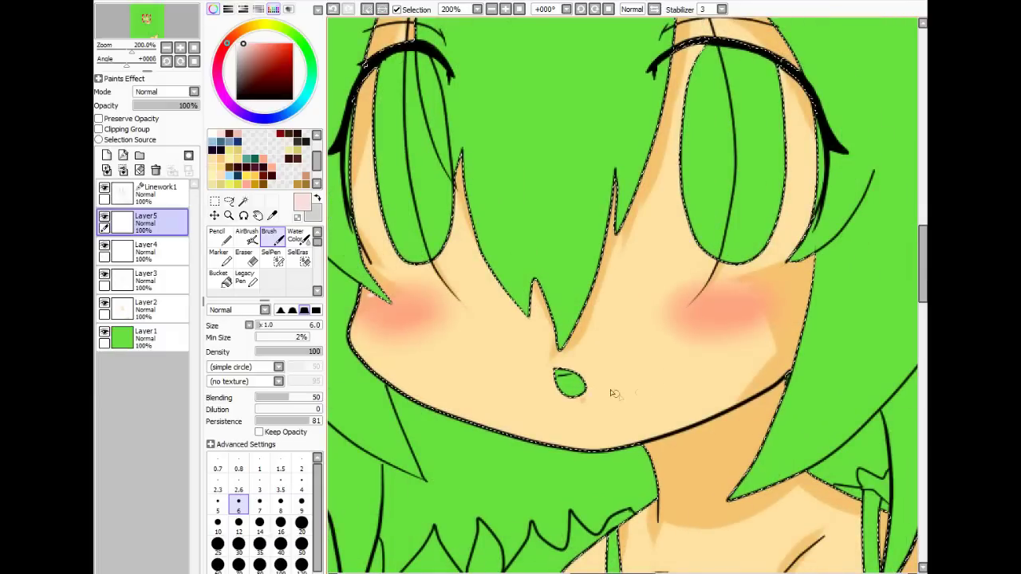
left_click_drag(678, 346, 626, 346)
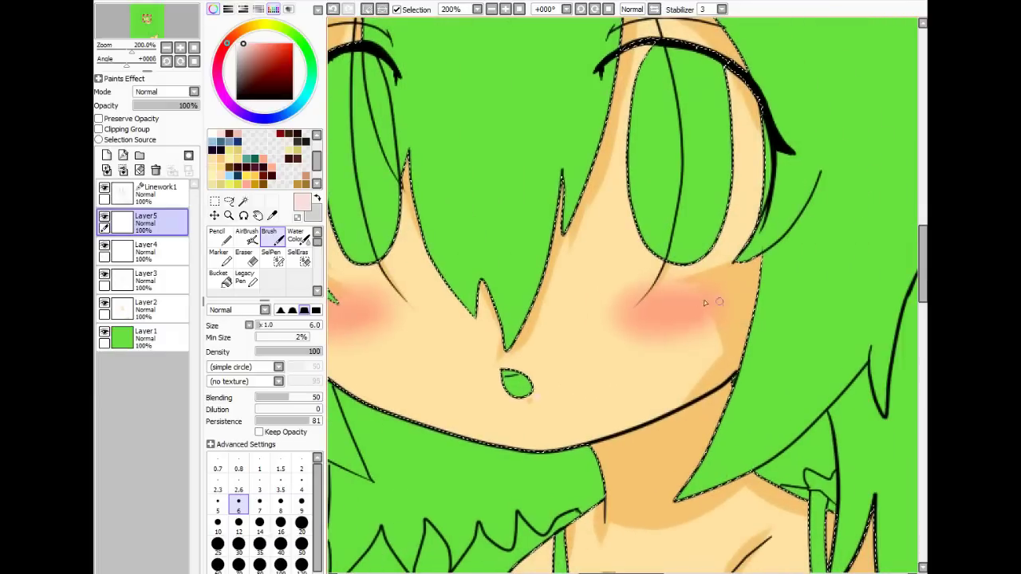
- Paint thin pale pink highlight strokes on the chest and down the thighs, rotating the canvas for the strokes and resetting it
left_click_drag(685, 362, 739, 204)
left_click_drag(734, 402, 649, 257)
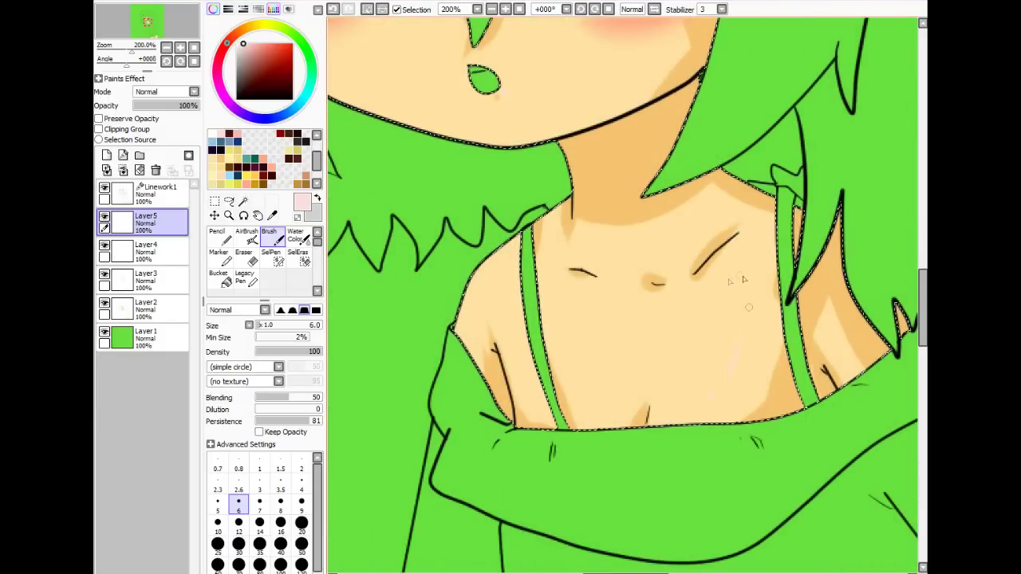
scroll(614, 343, "down", 5)
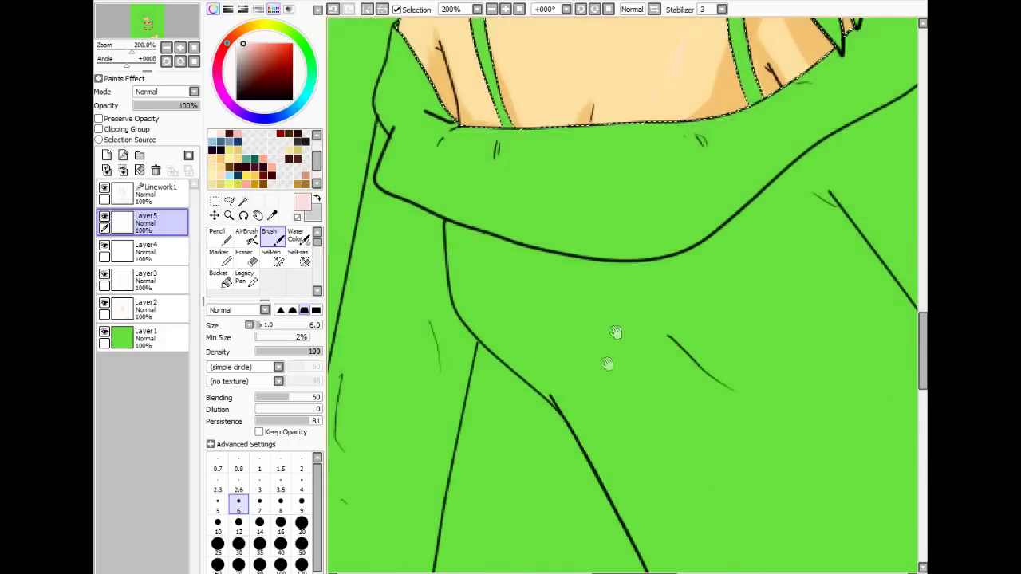
scroll(615, 332, "down", 10)
left_click_drag(395, 215, 353, 204)
left_click_drag(805, 170, 524, 257)
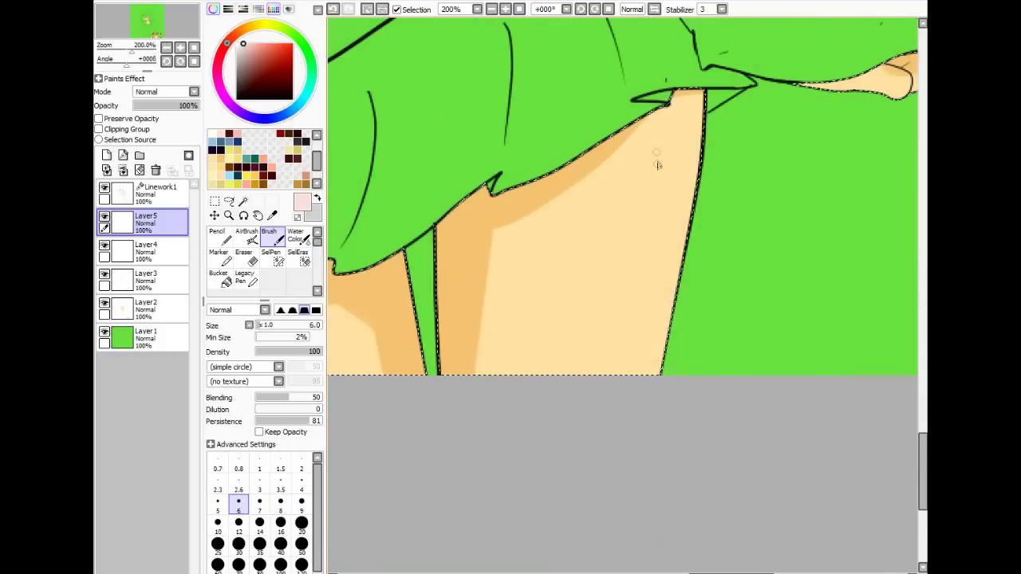
left_click_drag(513, 560, 602, 373)
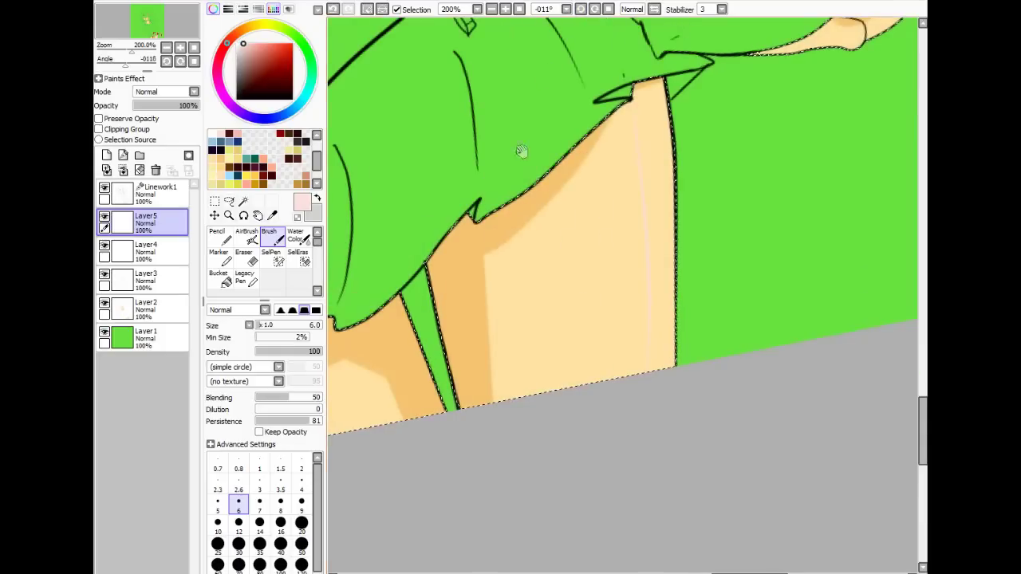
left_click(607, 8)
- Undo the pale pink stroke beside the first eye's iris and paint that eye area white with the Brush at size 19
left_click_drag(563, 112, 636, 317)
left_click_drag(551, 192, 768, 403)
left_click_drag(608, 198, 731, 387)
left_click_drag(608, 158, 658, 366)
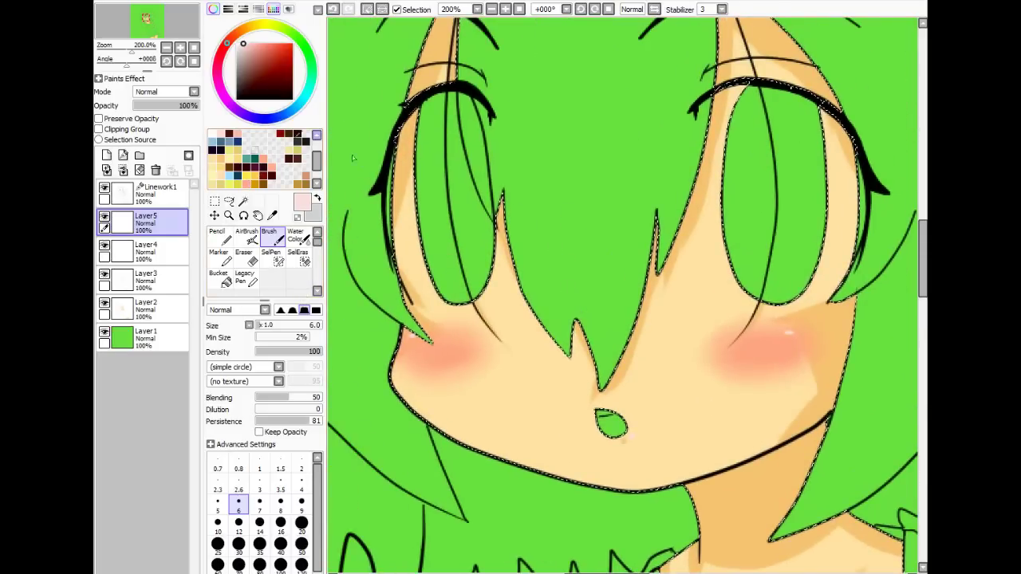
left_click_drag(454, 147, 470, 145)
left_click_drag(409, 139, 422, 126)
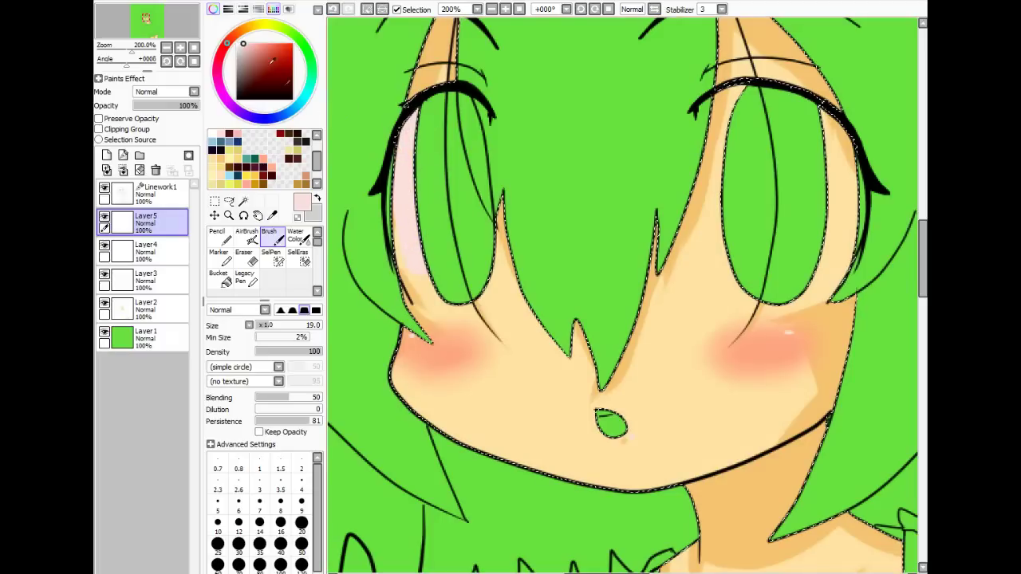
key("ctrl+z")
left_click(237, 43)
mouse_move(411, 187)
left_mouse_down()
mouse_move(408, 121)
mouse_move(408, 243)
left_mouse_up()
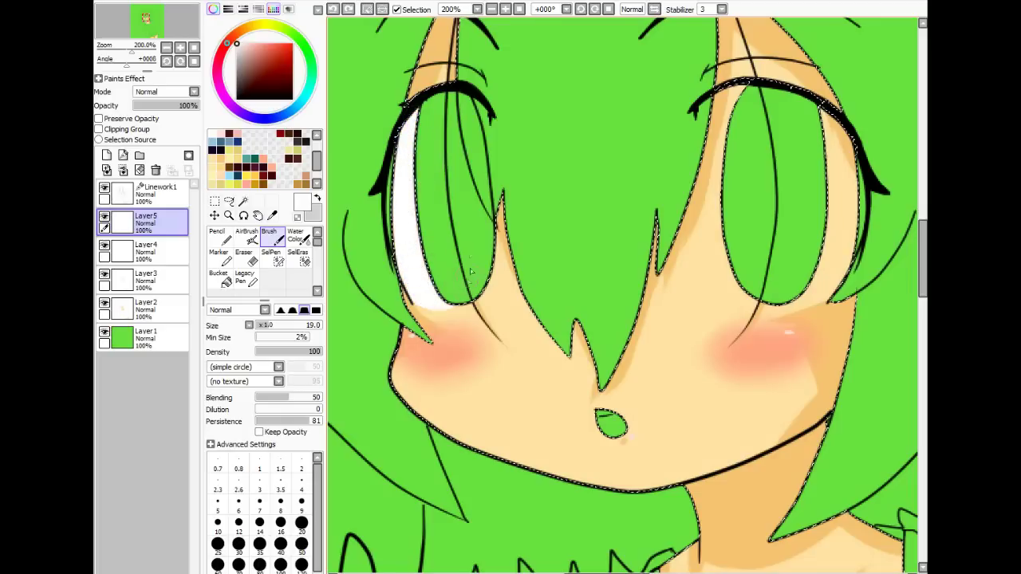
- Paint the white of the other eye on both sides of its iris
left_click_drag(492, 225, 361, 174)
left_click_drag(612, 38, 593, 53)
left_click_drag(581, 88, 573, 190)
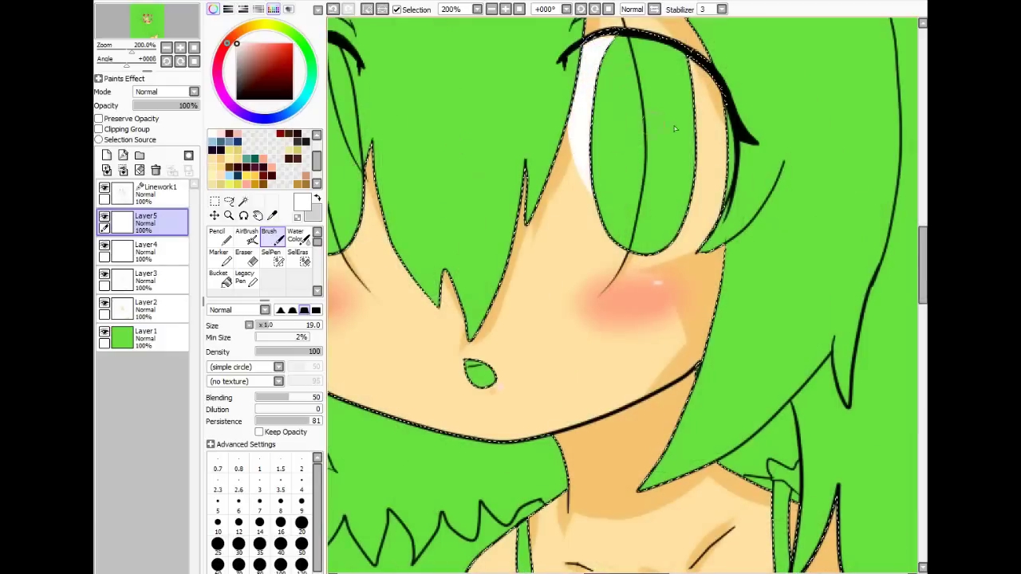
left_click_drag(705, 95, 711, 209)
left_click_drag(691, 246, 701, 197)
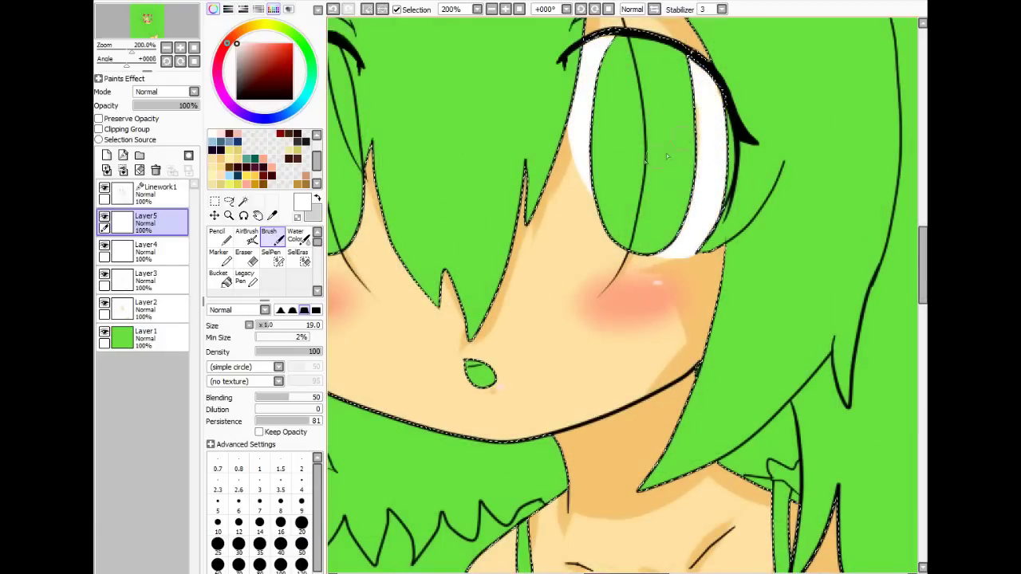
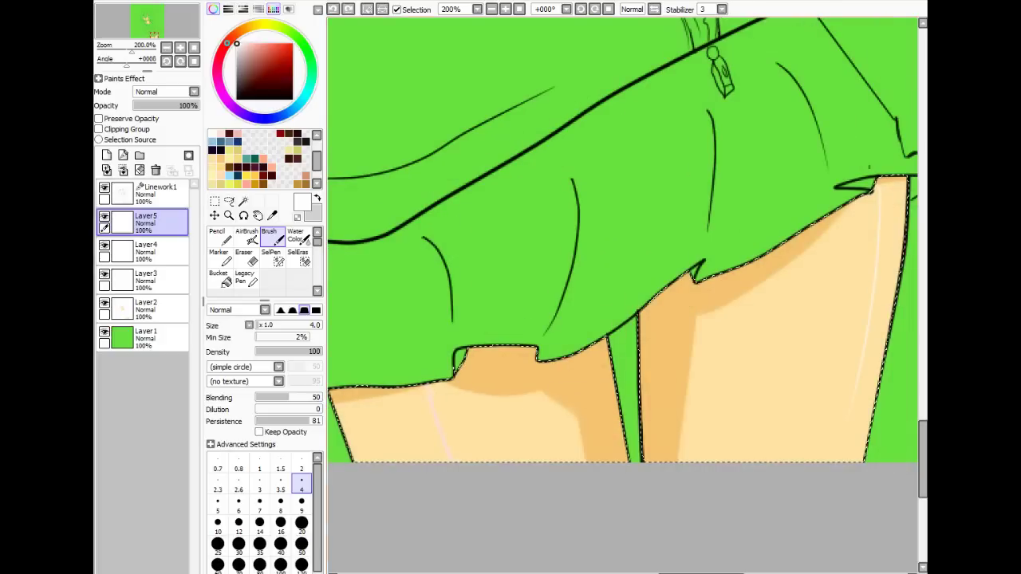
- Erase the pale pink highlight on the thigh and repaint it as a thin white stroke with the Brush at size 4
key("e")
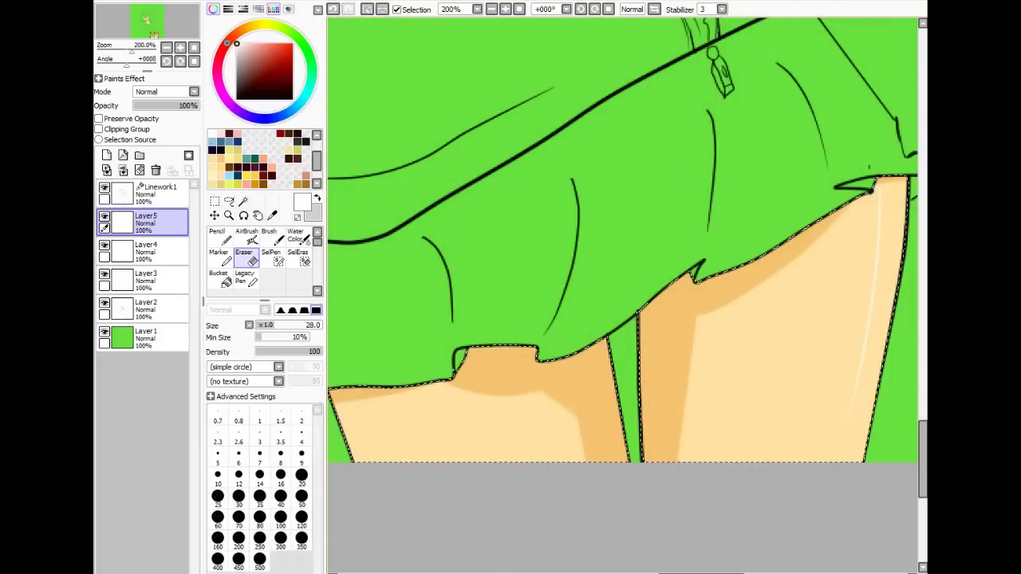
key("b")
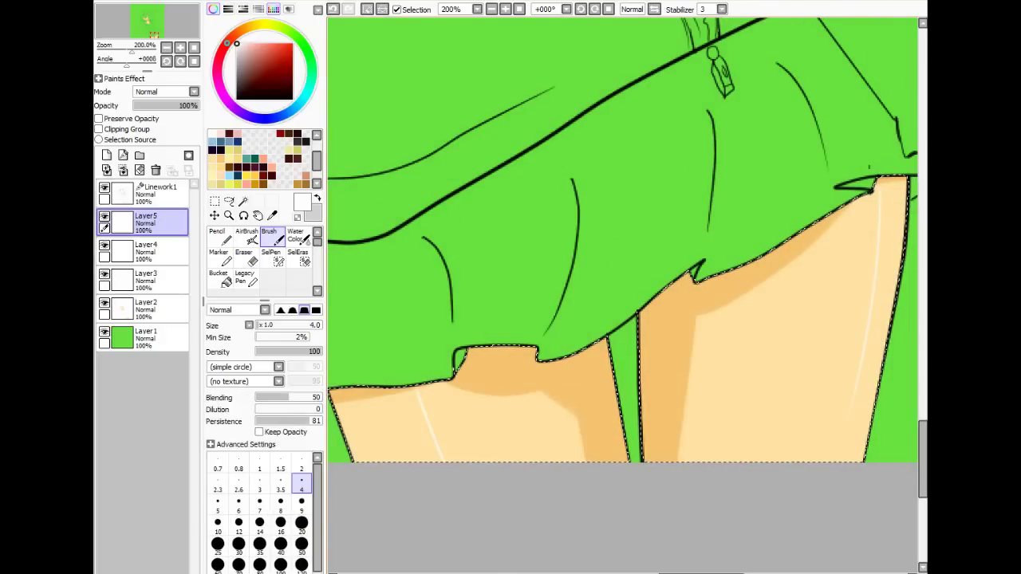
key("ctrl+z")
left_click_drag(415, 388, 477, 531)
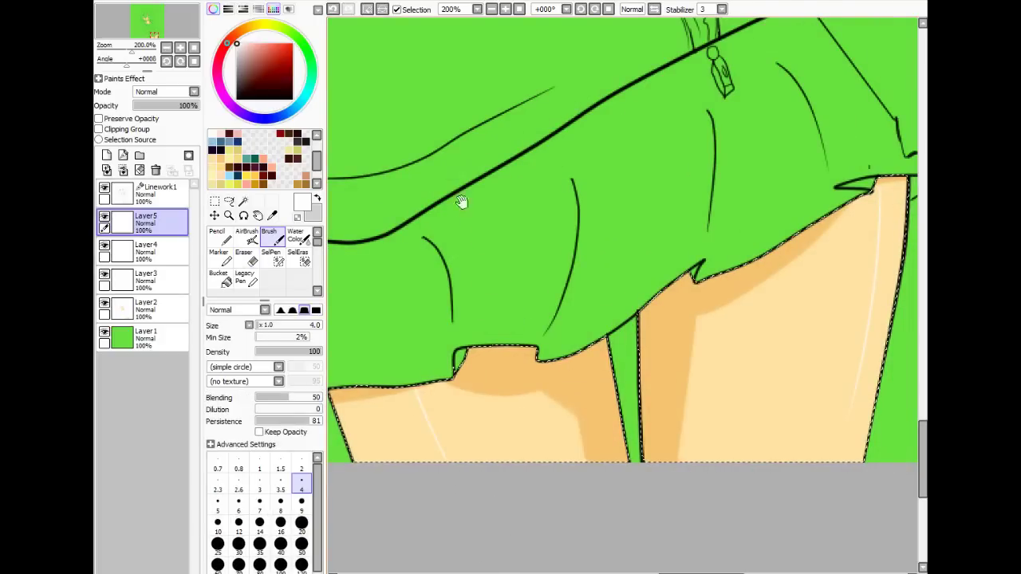
- Paint a thin white highlight stroke on the chest beside the shoulder strap with the Brush at size 4
left_click_drag(498, 120, 532, 291)
left_click_drag(516, 40, 528, 285)
left_click_drag(351, 177, 734, 216)
left_click_drag(463, 166, 752, 351)
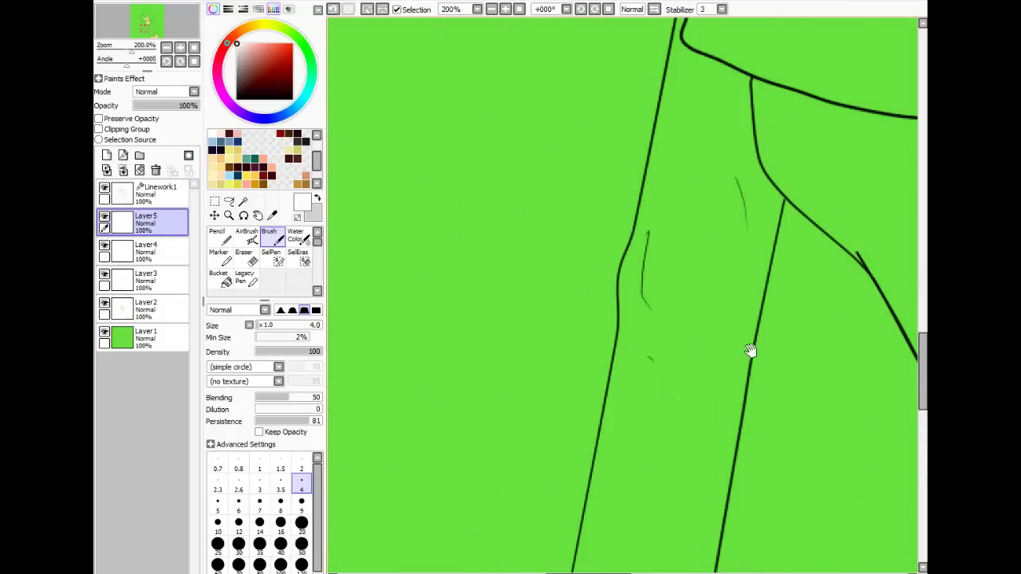
left_click_drag(683, 256, 619, 511)
left_click_drag(696, 72, 600, 441)
left_click_drag(724, 258, 677, 221)
left_click_drag(718, 378, 615, 247)
left_click_drag(679, 353, 669, 400)
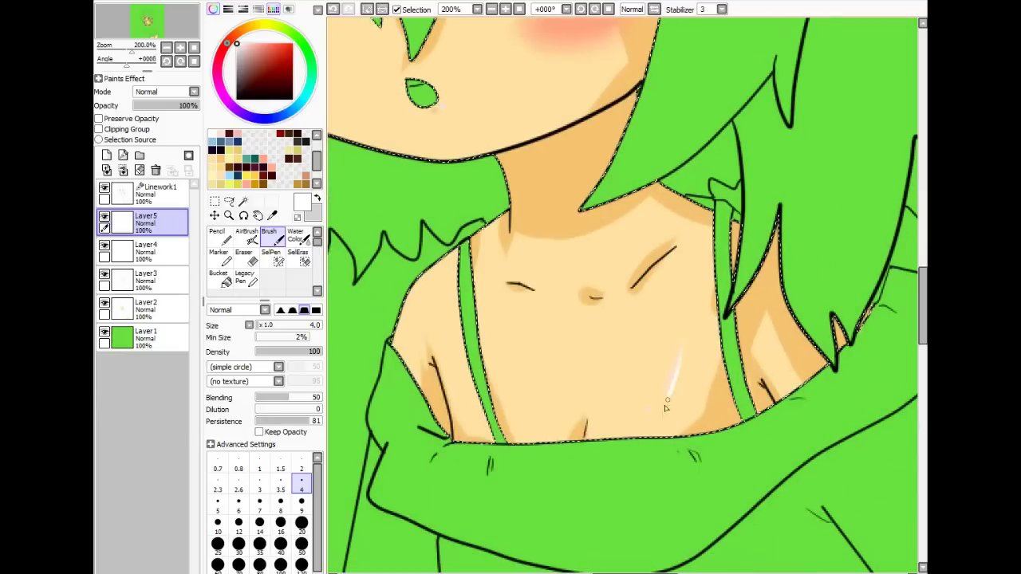
- Set the Brush size to 19 and touch up the white beneath the iris of the wider eye
scroll(657, 414, "down", 1)
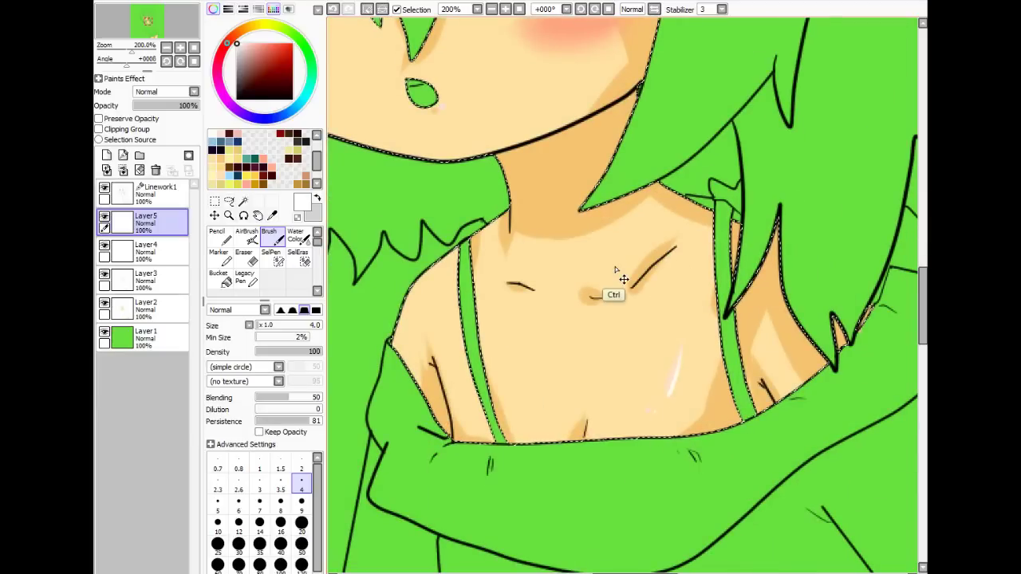
scroll(620, 275, "down", 2)
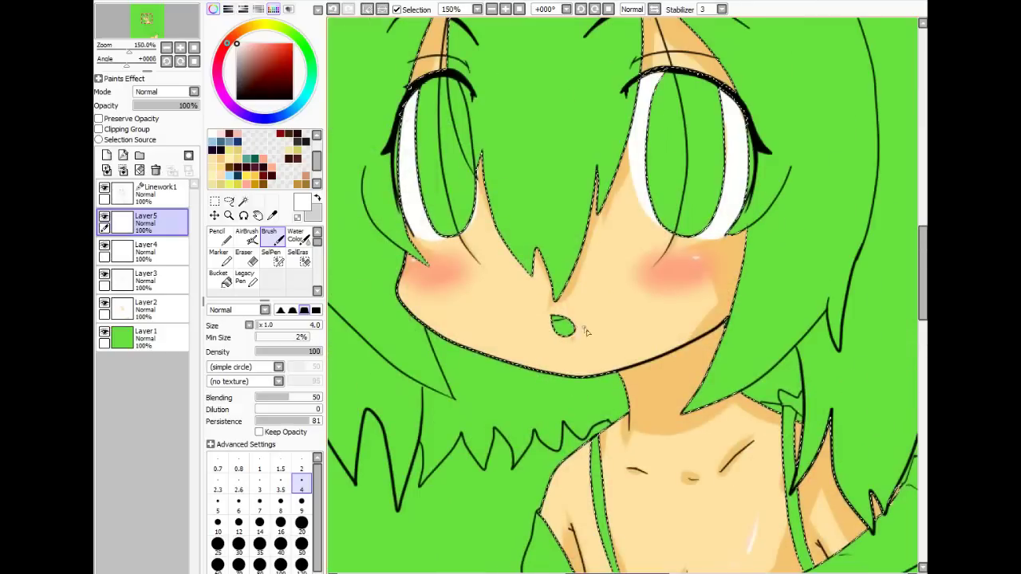
left_click_drag(599, 305, 614, 269)
scroll(632, 279, "up", 2)
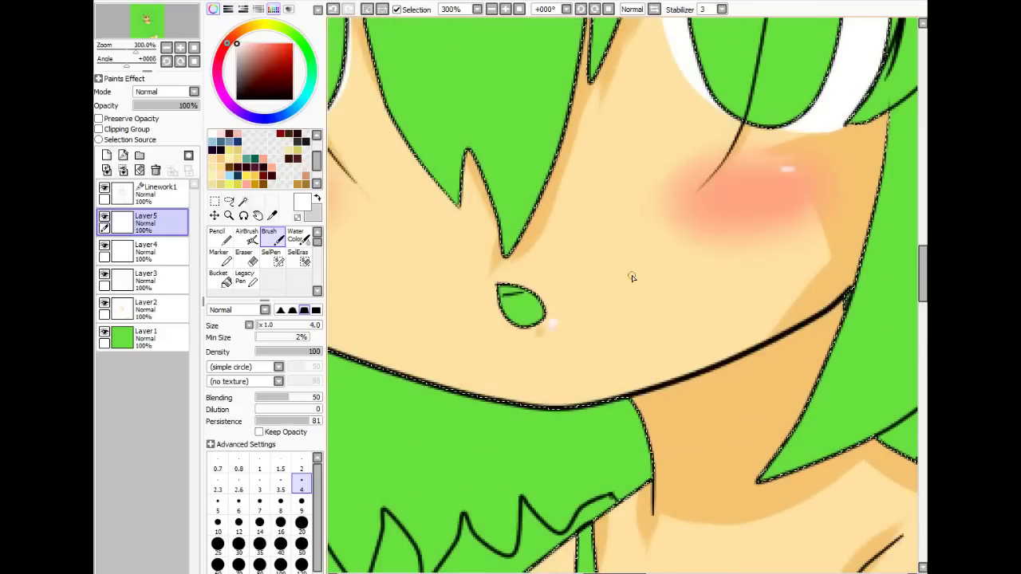
scroll(632, 277, "down", 4)
scroll(631, 278, "up", 2)
left_click_drag(632, 277, 612, 353)
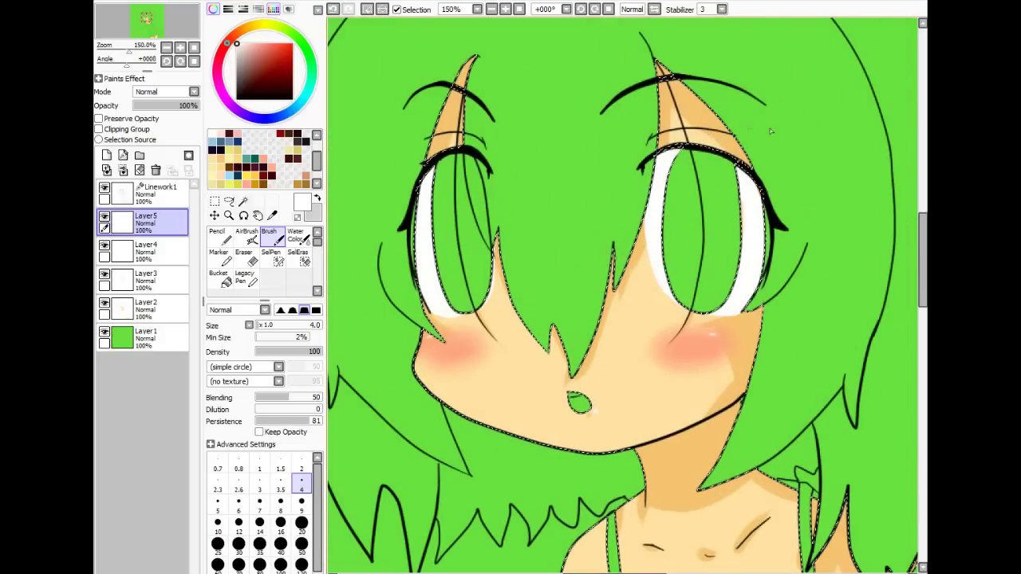
left_click_drag(707, 308, 724, 308, "ctrl+alt")
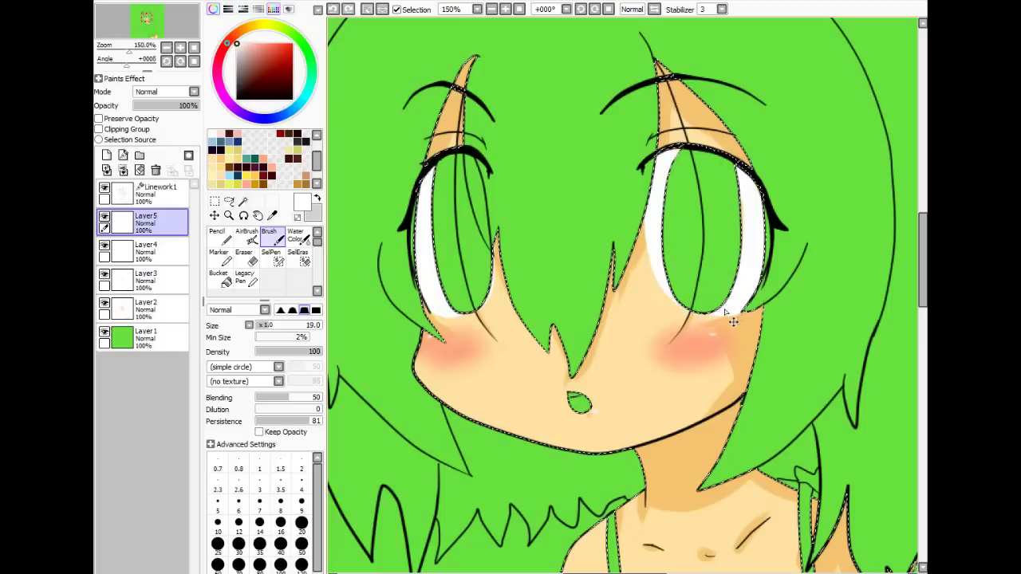
left_click_drag(699, 309, 720, 309)
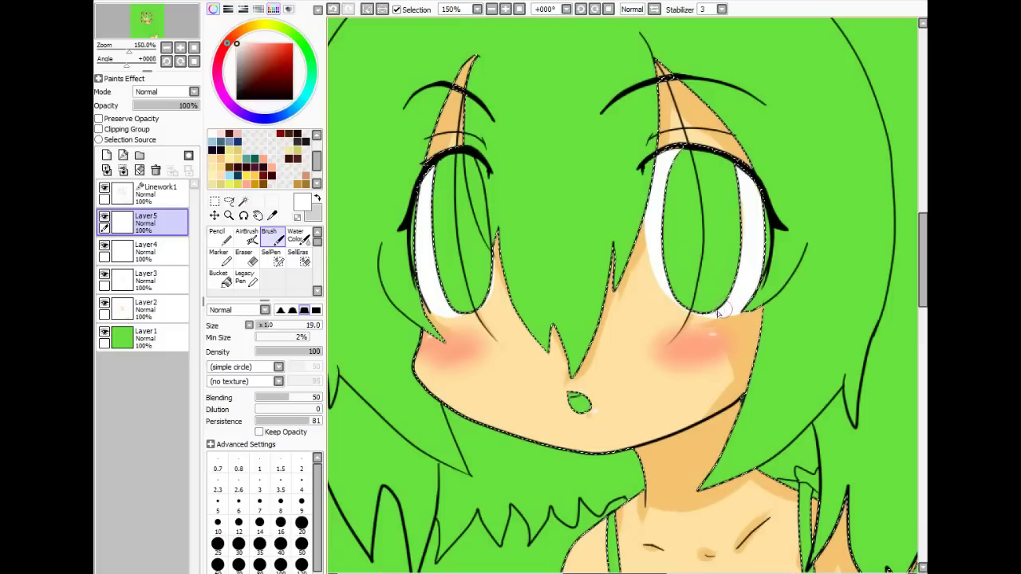
- Clean up the lower edge of the wider eye's white above the cheek blush with the Eraser at size 9
left_click_drag(663, 340, 661, 434)
left_click_drag(480, 375, 582, 276)
left_click_drag(708, 297, 683, 303)
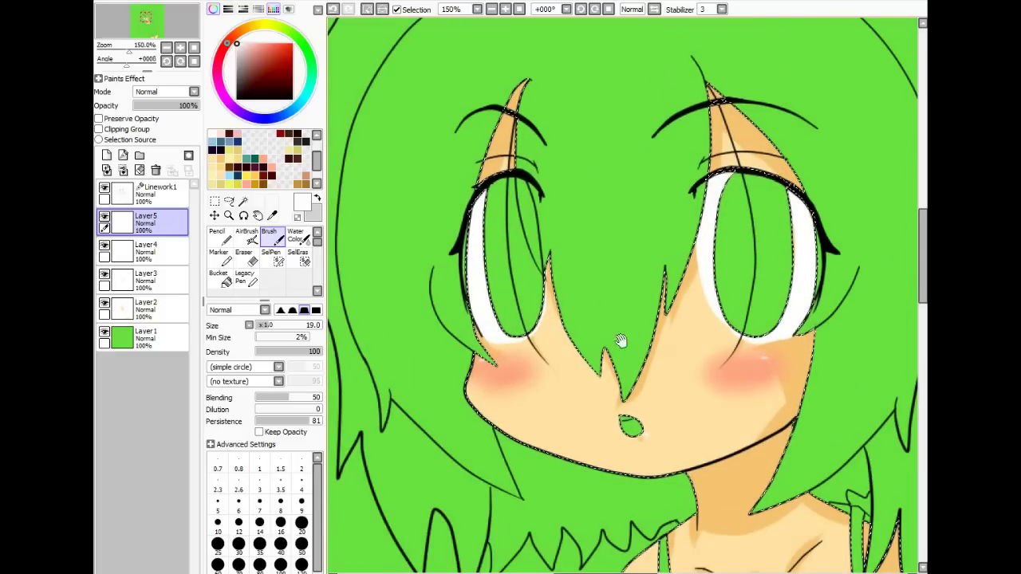
left_click_drag(679, 330, 599, 310)
scroll(608, 320, "up", 2)
key("e")
mouse_move(700, 343)
left_mouse_down()
mouse_move(649, 316)
mouse_move(785, 322)
left_mouse_up()
left_click_drag(702, 318, 802, 307)
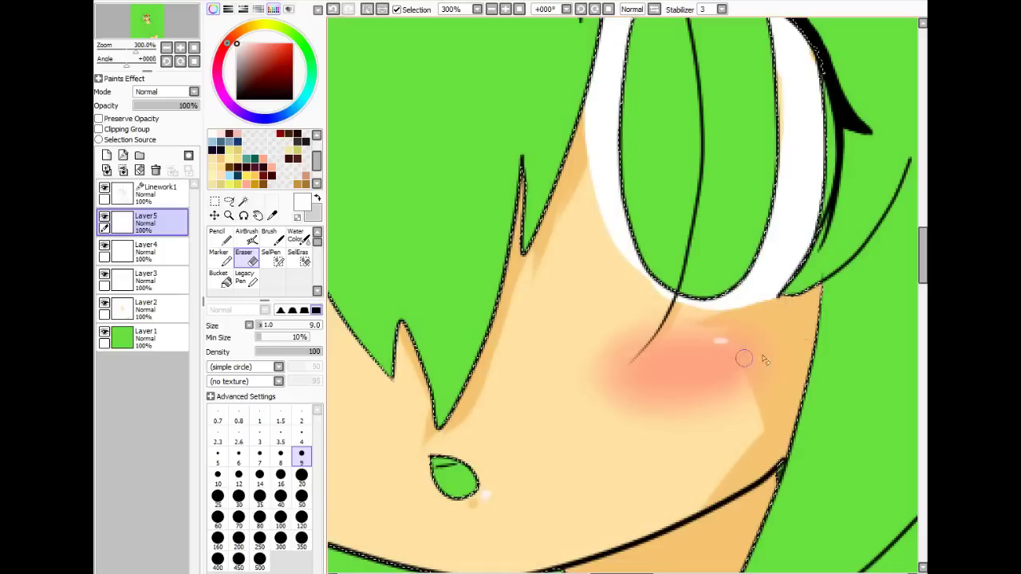
scroll(810, 355, "down", 4)
scroll(811, 347, "up", 1)
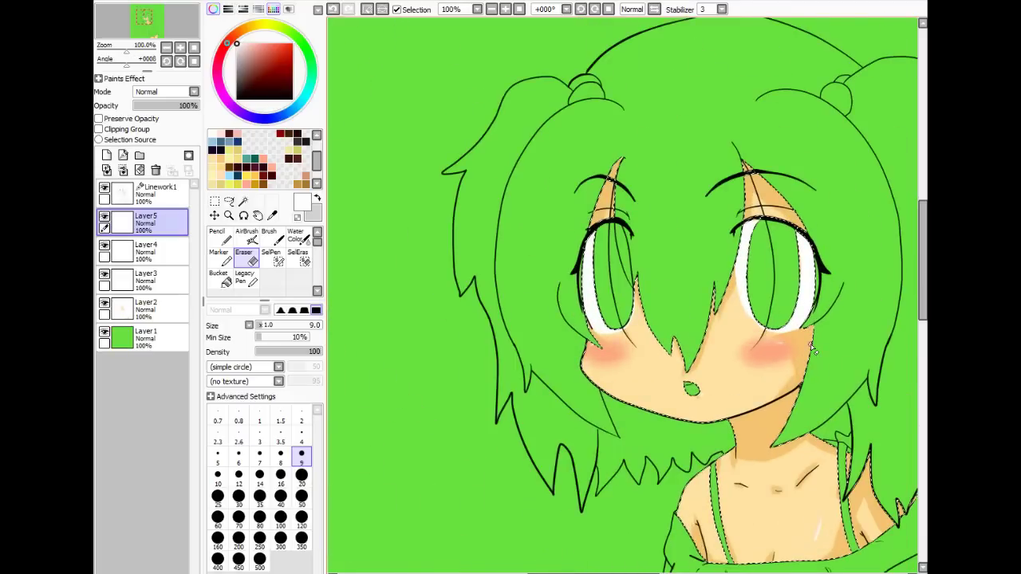
- Look over the colored skin from the face and chest down to the thighs, checking the shading and highlights
left_click(272, 236)
left_click_drag(761, 390, 652, 314)
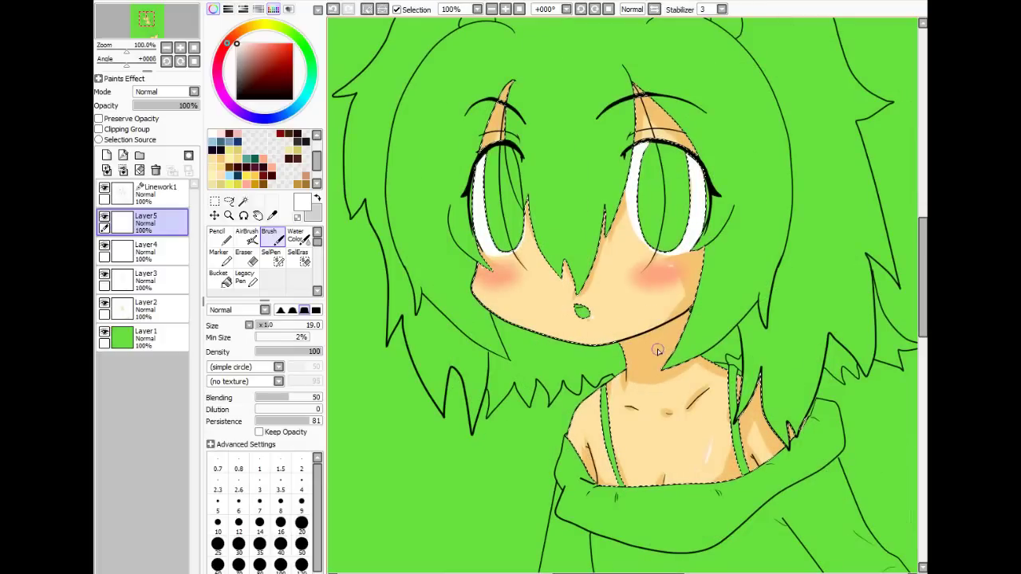
left_click_drag(699, 331, 662, 400)
left_click_drag(669, 443, 665, 372)
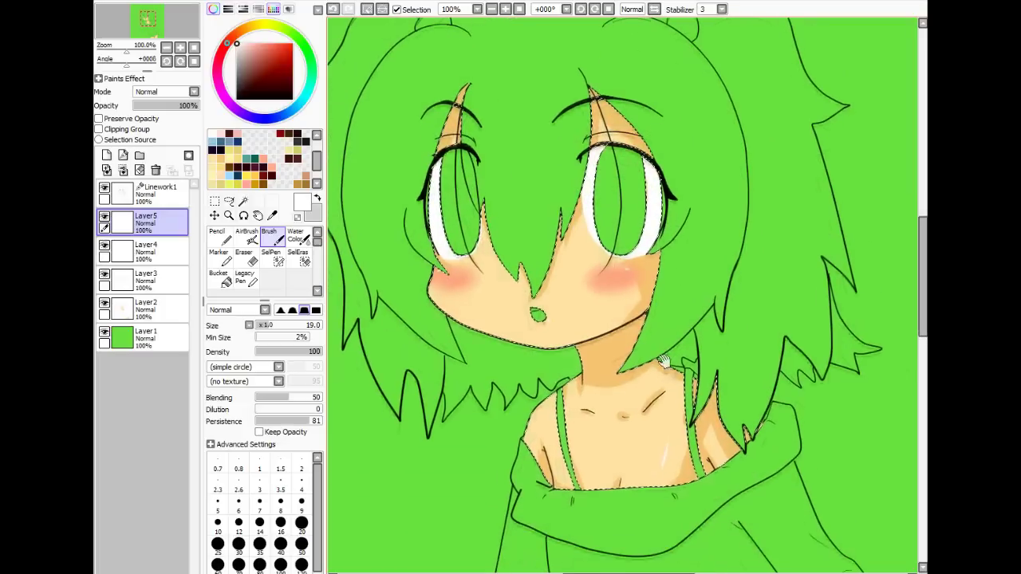
left_click_drag(644, 462, 607, 214)
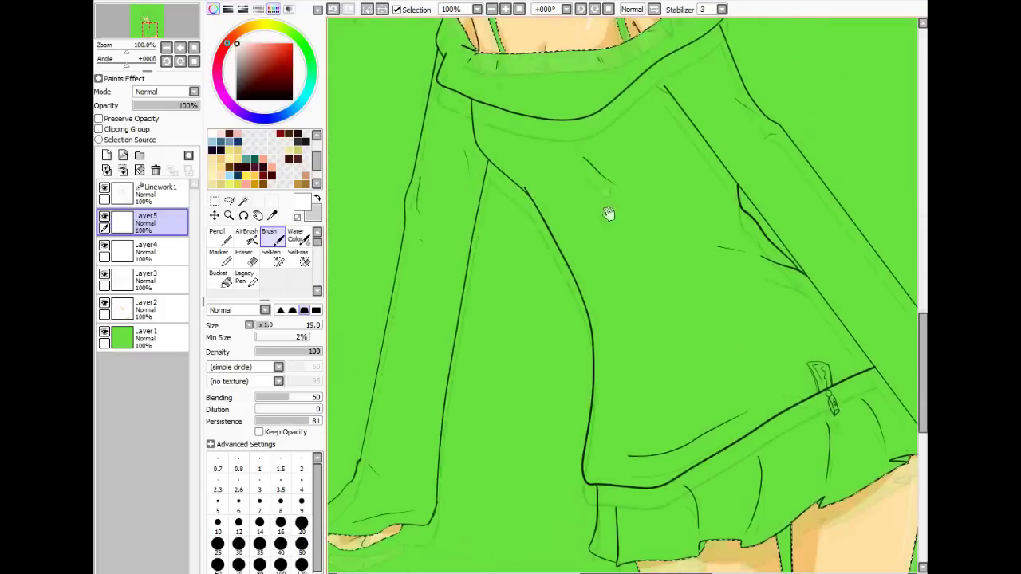
left_click_drag(675, 377, 586, 220)
left_click_drag(682, 253, 702, 511)
left_click_drag(609, 401, 733, 511)
left_click_drag(613, 262, 707, 533)
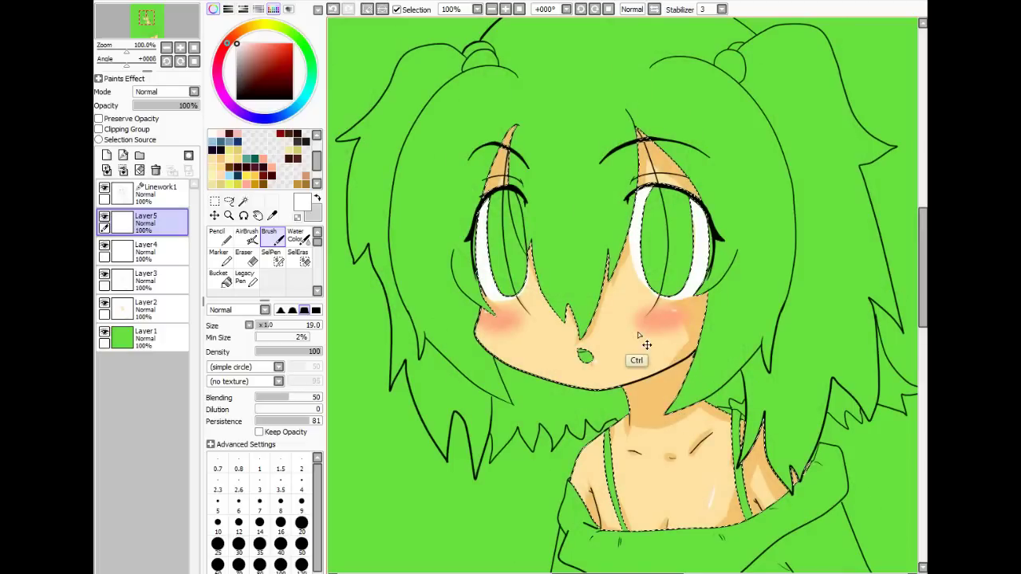
scroll(638, 335, "down", 2)
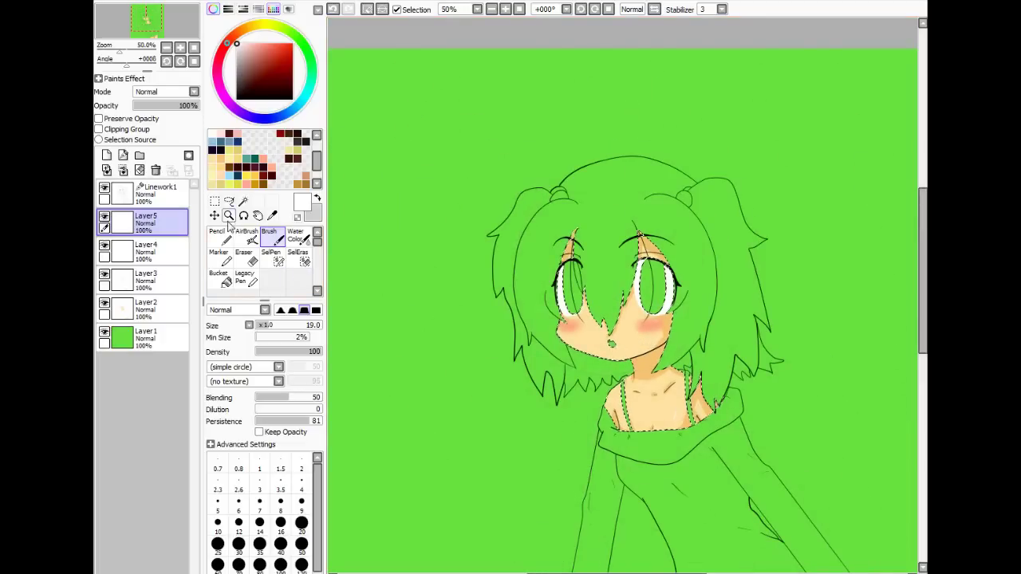
- Clear the selection around the skin areas
left_click(215, 201)
left_click(449, 212)
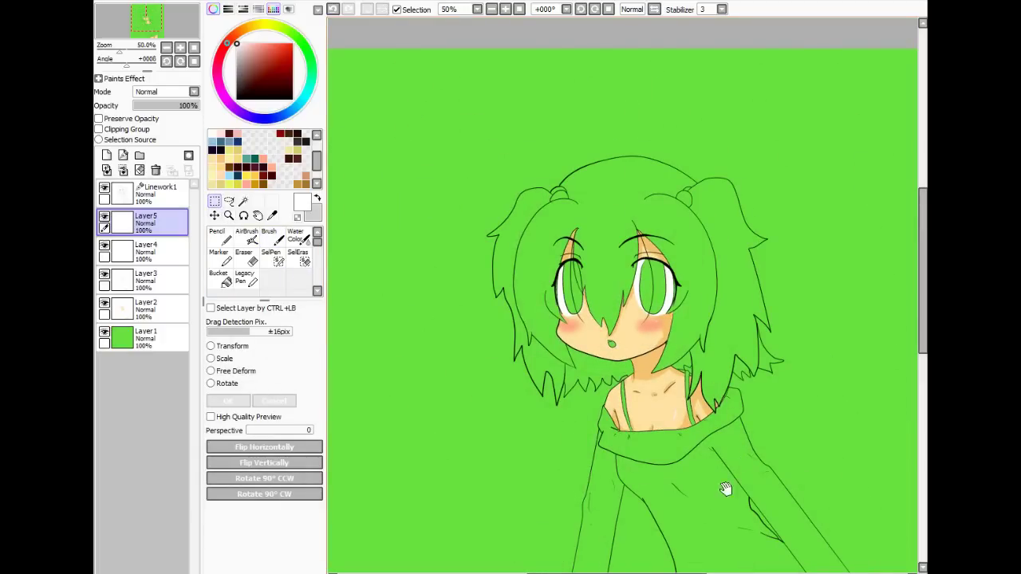
left_click_drag(728, 484, 729, 416)
mouse_move(746, 450)
left_mouse_down()
mouse_move(711, 341)
mouse_move(696, 455)
left_mouse_up()
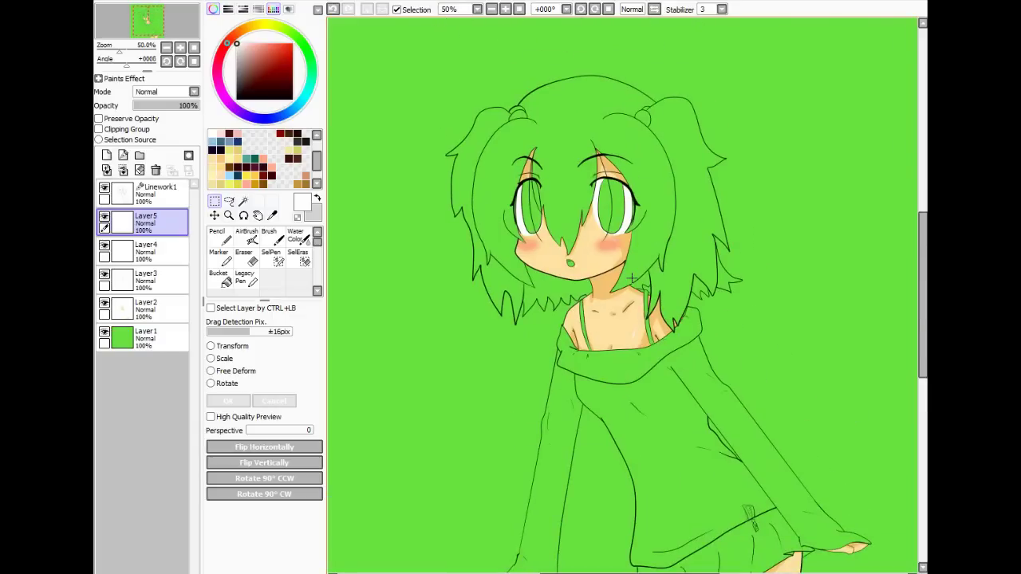
- Select the lower part of the open mouth with the Magic Wand on the Linework1 layer, using a transparency difference of ±43
scroll(631, 279, "up", 5)
left_click_drag(630, 278, 678, 408)
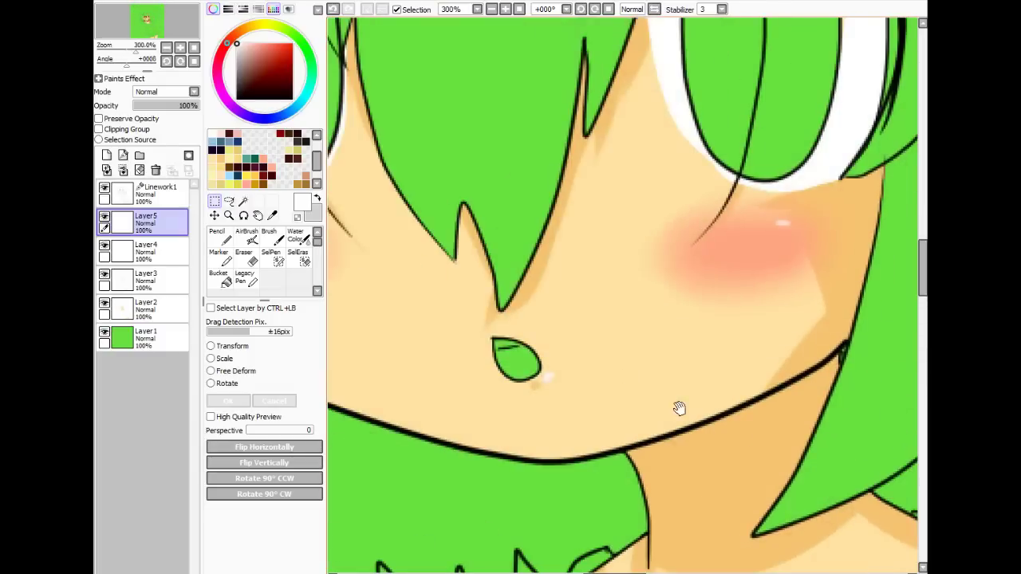
left_click(244, 203)
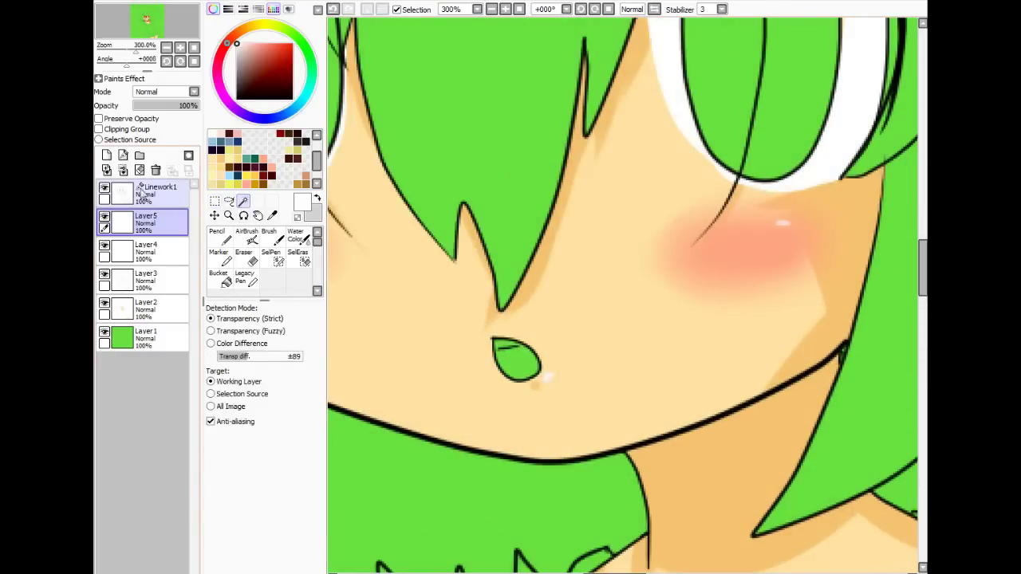
left_click(156, 191)
left_click(504, 363)
key("ctrl+d")
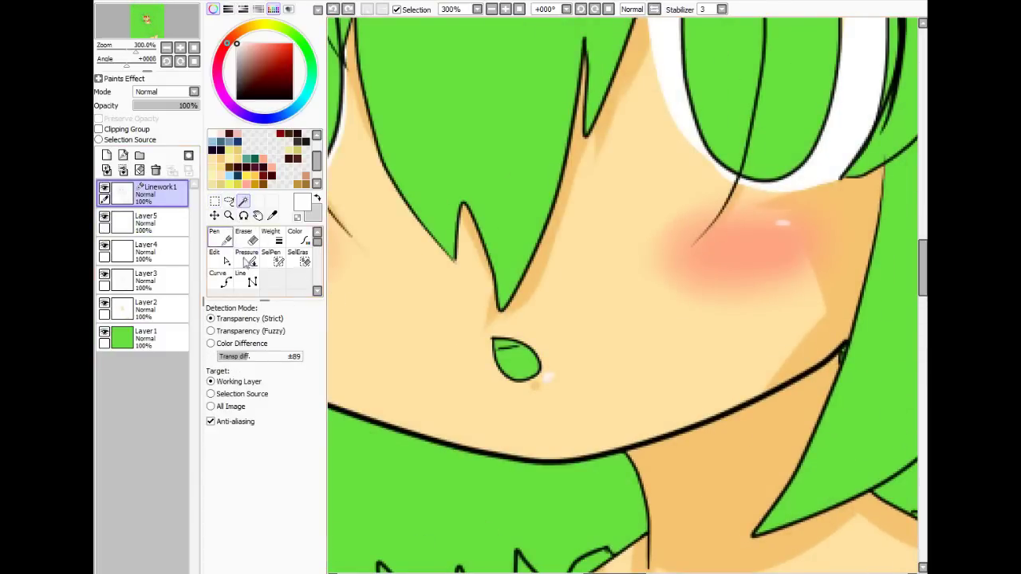
left_click(511, 359)
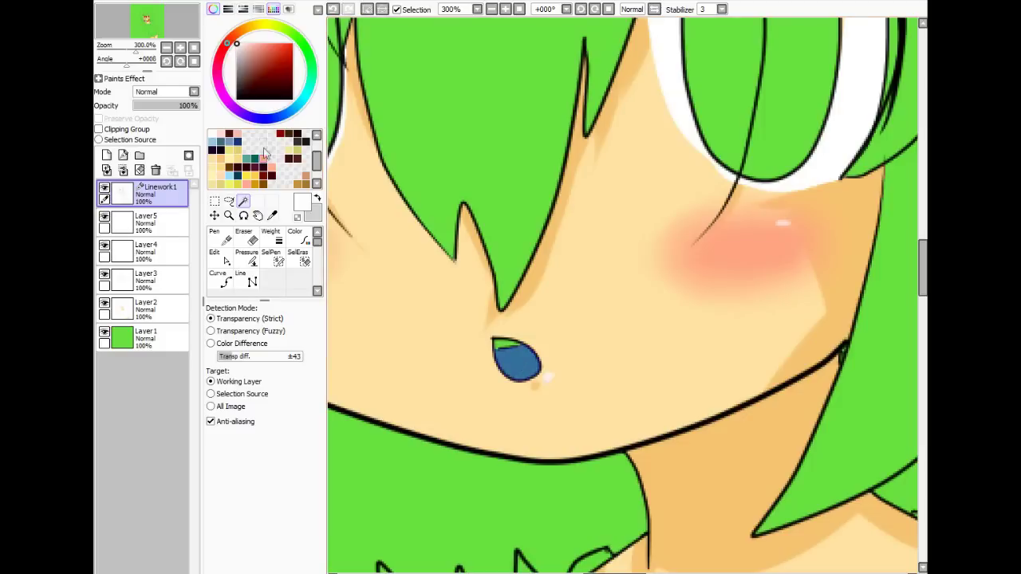
- Fill the selected mouth area with salmon pink on Layer5 using the Bucket
left_click(269, 162)
left_click_drag(232, 50, 230, 41)
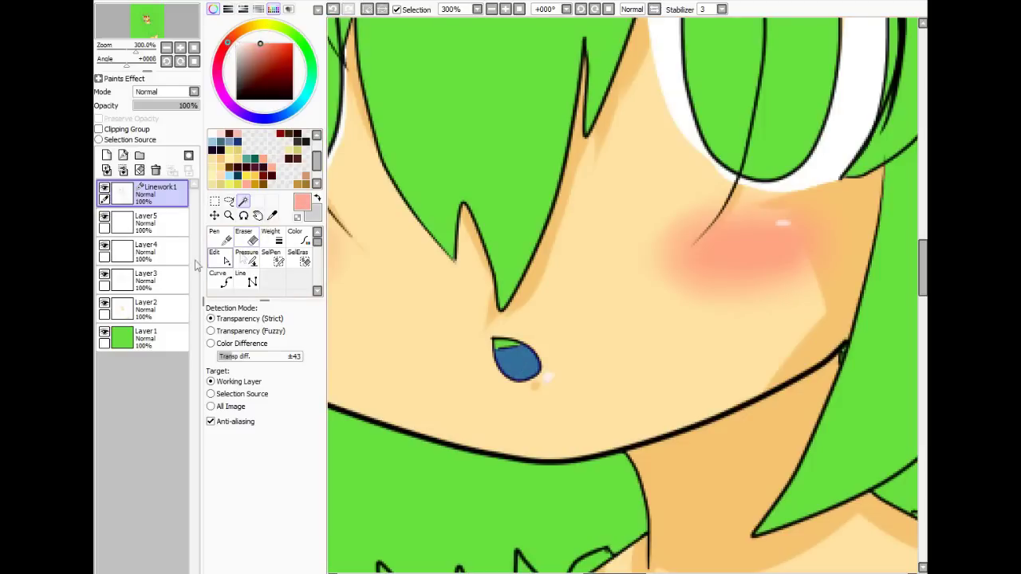
left_click(146, 222)
left_click(218, 278)
left_click(502, 332)
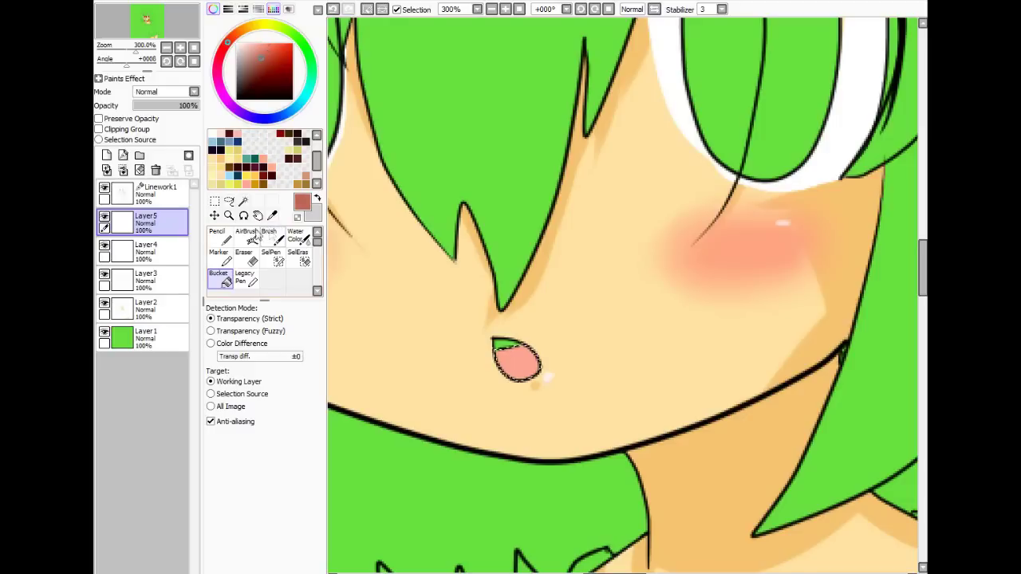
- Make Layer5 the selection source, brush a darker red shade into the mouth's corner on a new layer above it, and deselect
left_click(269, 237)
left_click(99, 139)
left_click(122, 155)
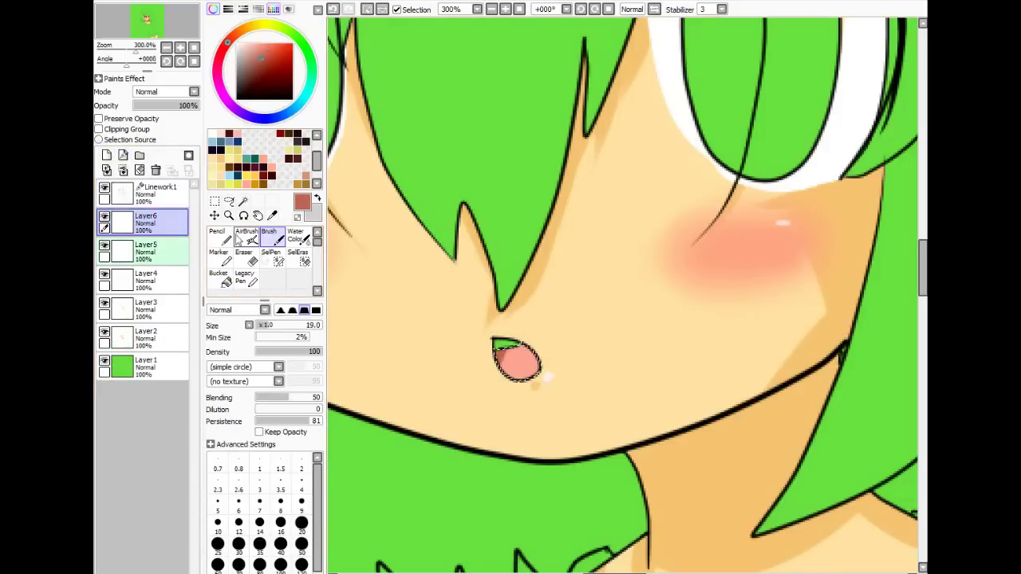
left_click(214, 202)
- Select the small upper gap of the mouth from the Linework1 layer at a transparency difference of ±19 and choose white
left_click(243, 201)
left_click(151, 193)
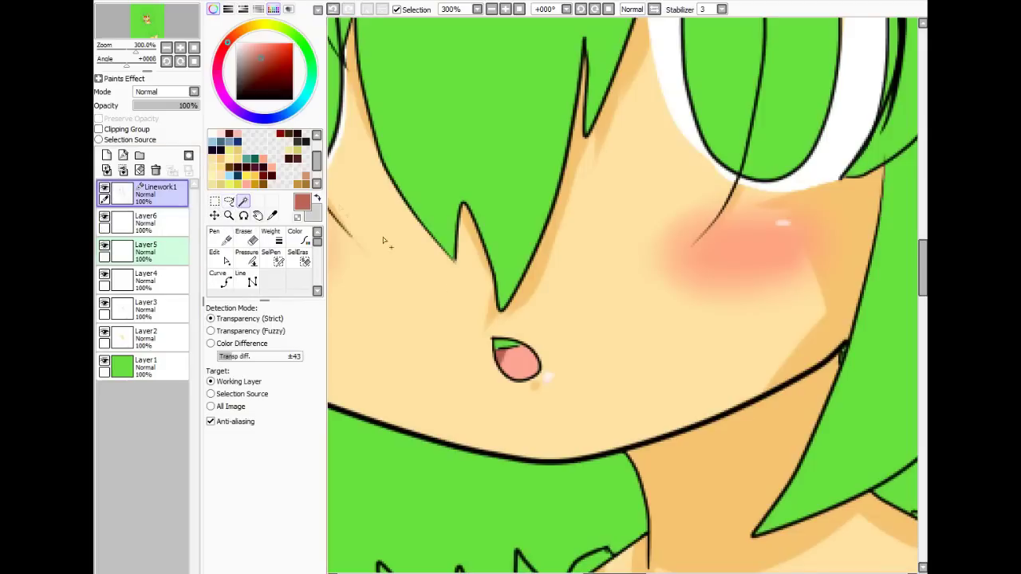
key("ctrl+z")
left_click(517, 355)
key("ctrl+z")
left_click(488, 339)
left_click(237, 44)
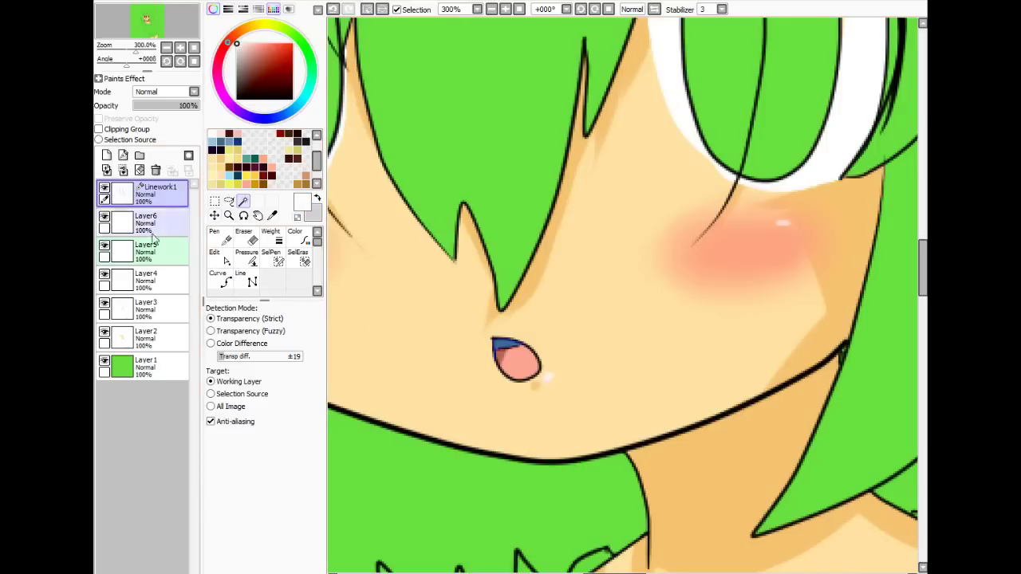
- Turn off Layer5's selection source setting, paint the mouth's upper gap white on that layer, and clear the selection
left_click(156, 225)
left_click(272, 238)
left_click(156, 257)
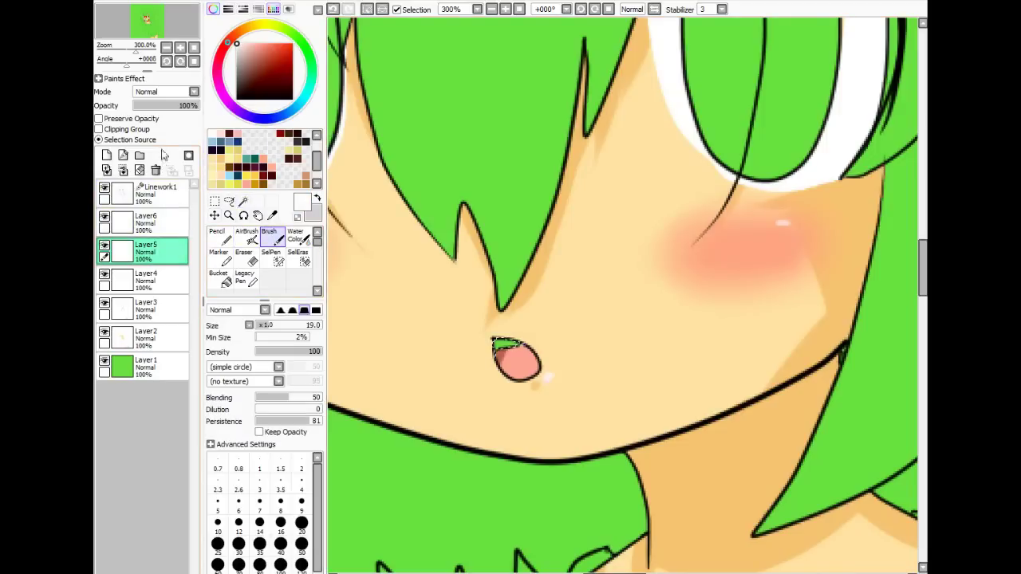
left_click(99, 118)
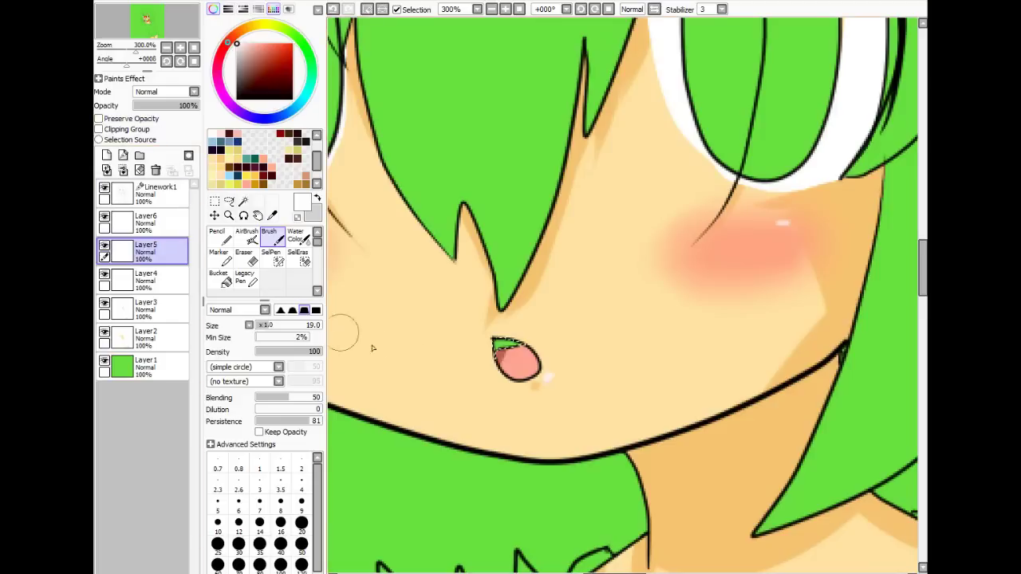
left_click_drag(501, 340, 539, 348)
left_click(214, 200)
scroll(534, 282, "down", 5)
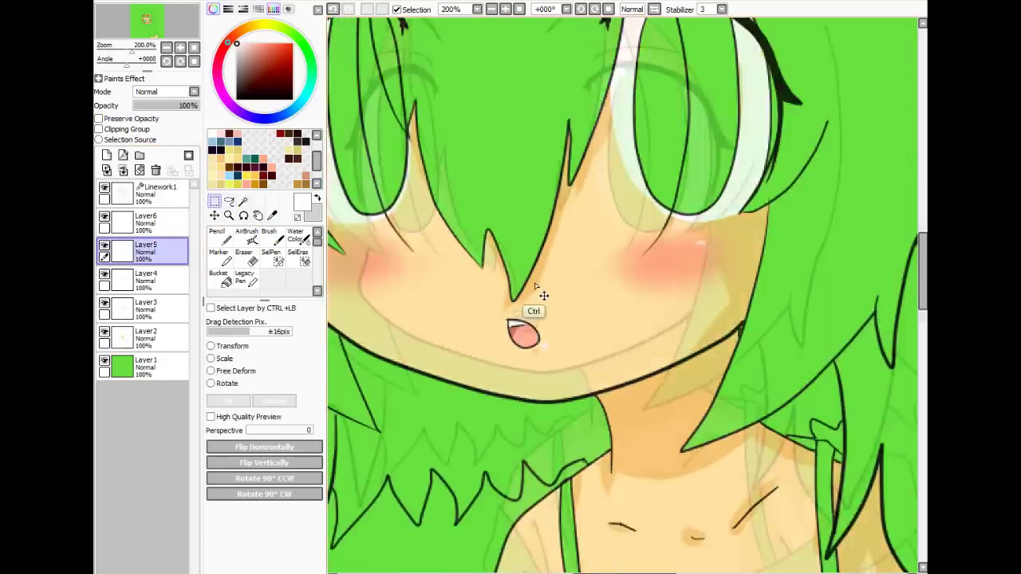
scroll(534, 284, "up", 1)
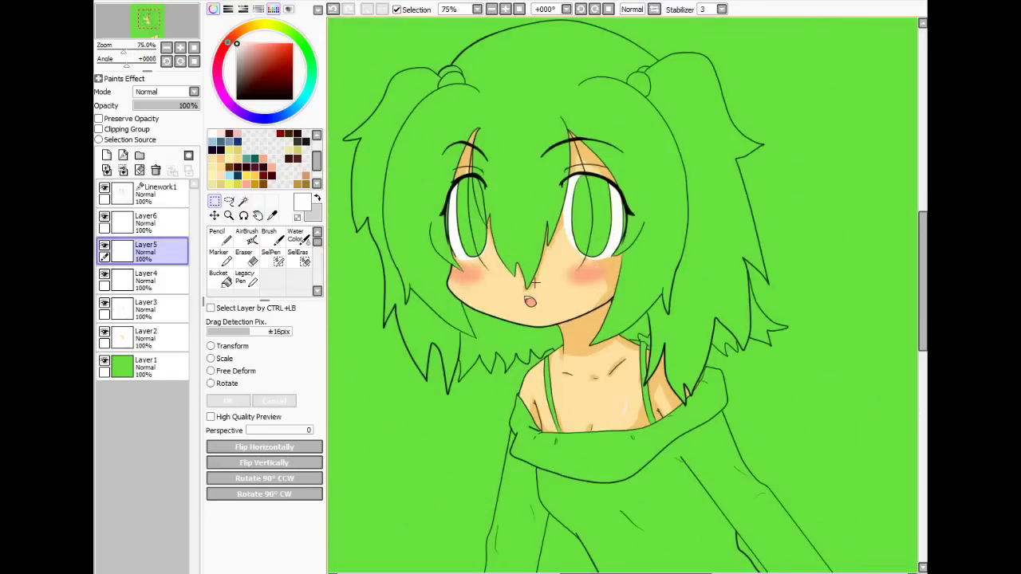
- Merge Layer6, Layer5, Layer4 and Layer3 down into Layer2, and hide the green Layer1 background
left_click(147, 222)
left_click(141, 171)
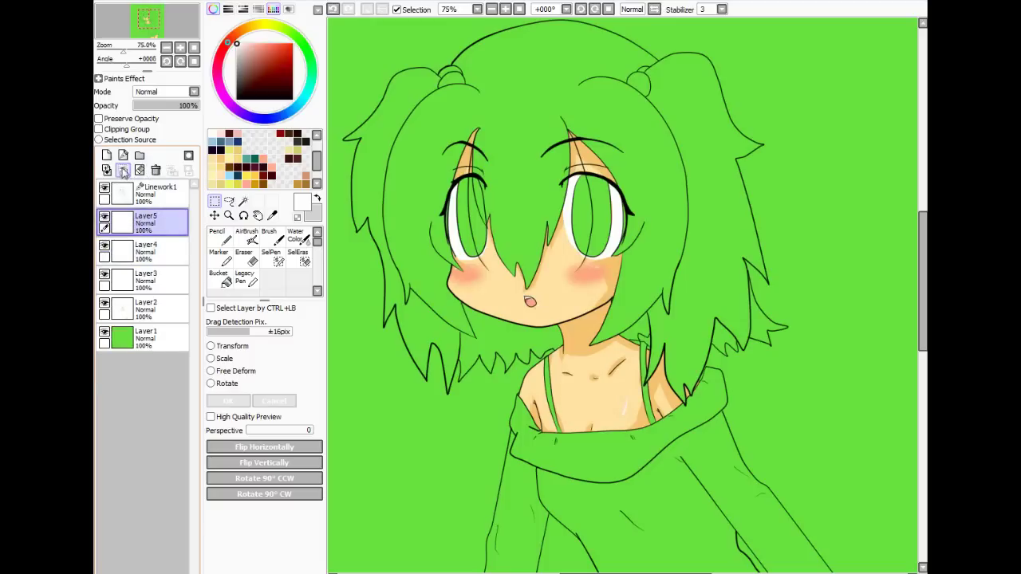
left_click(141, 171)
left_click(141, 171)
left_click(140, 171)
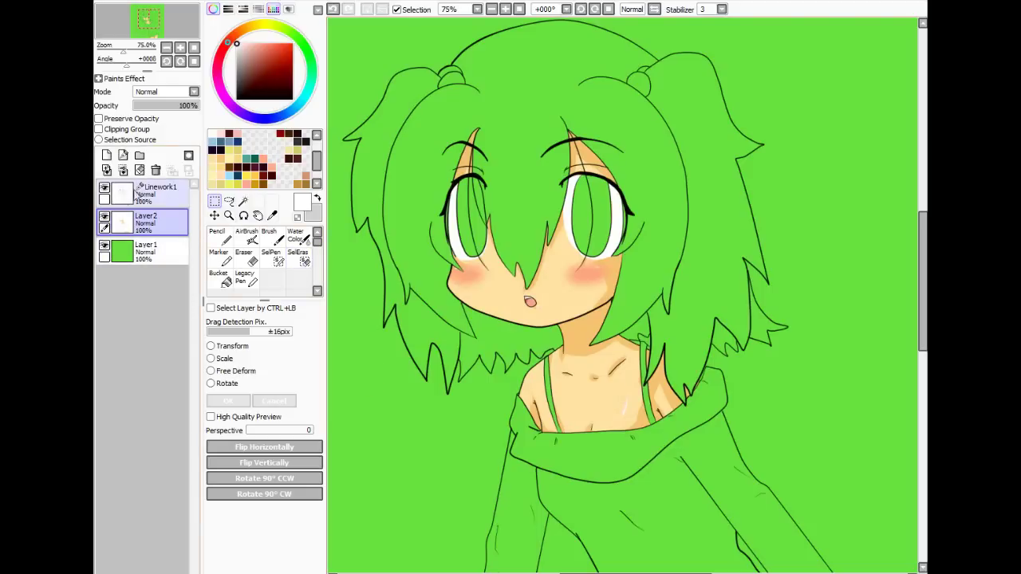
left_click(104, 245)
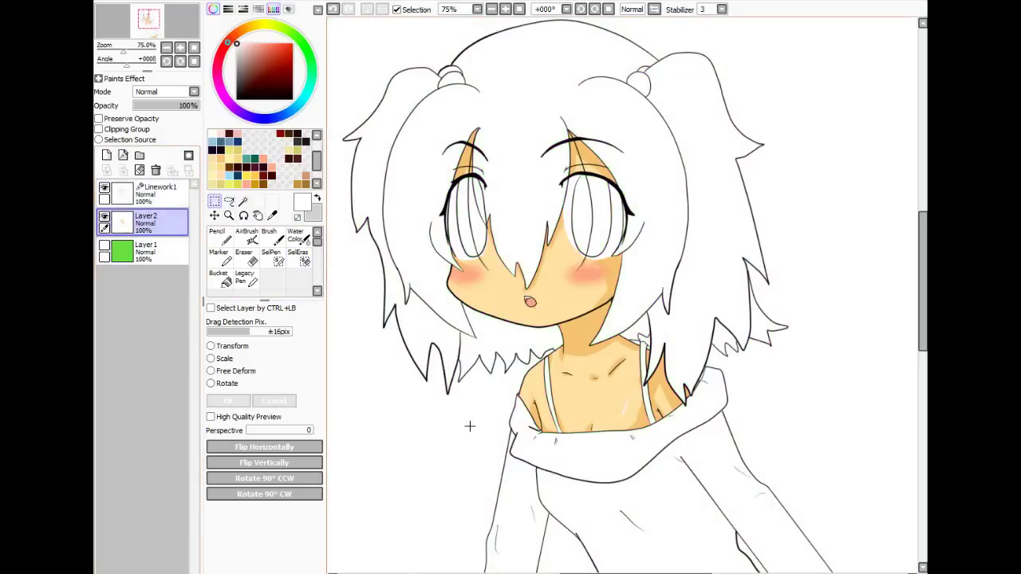